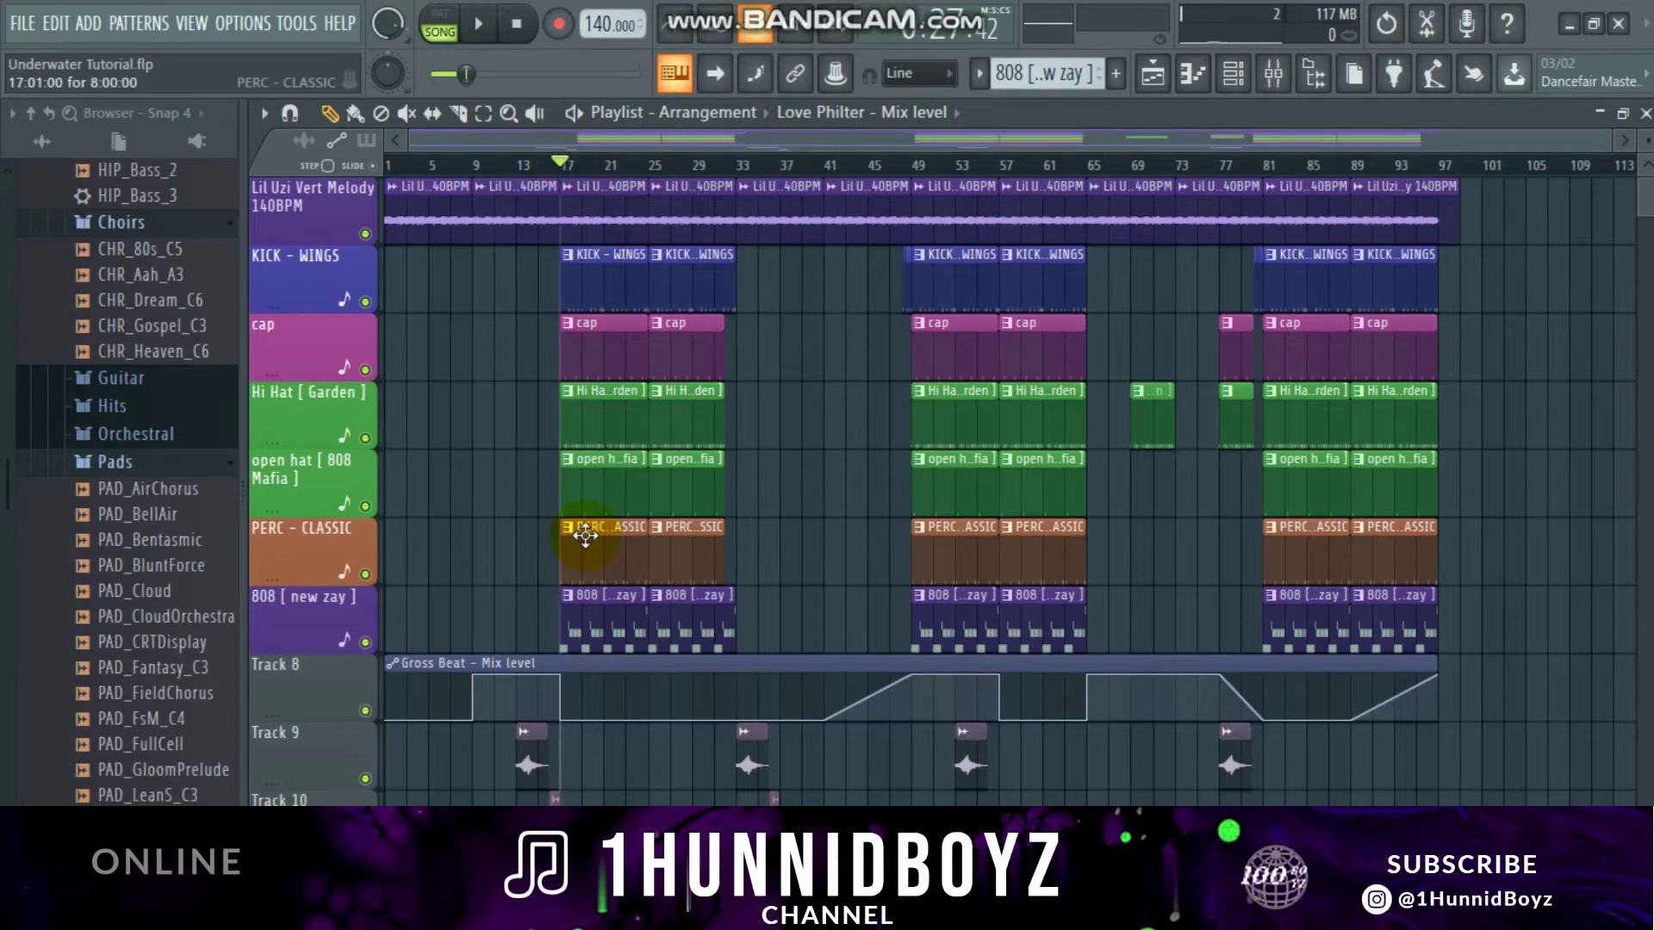
Step: Play the arrangement, zooming in and out while listening, then stop playback
{"action": "key", "text": "space"}
{"action": "scroll", "coordinate": [577, 168], "scroll_direction": "up", "scroll_amount": 4}
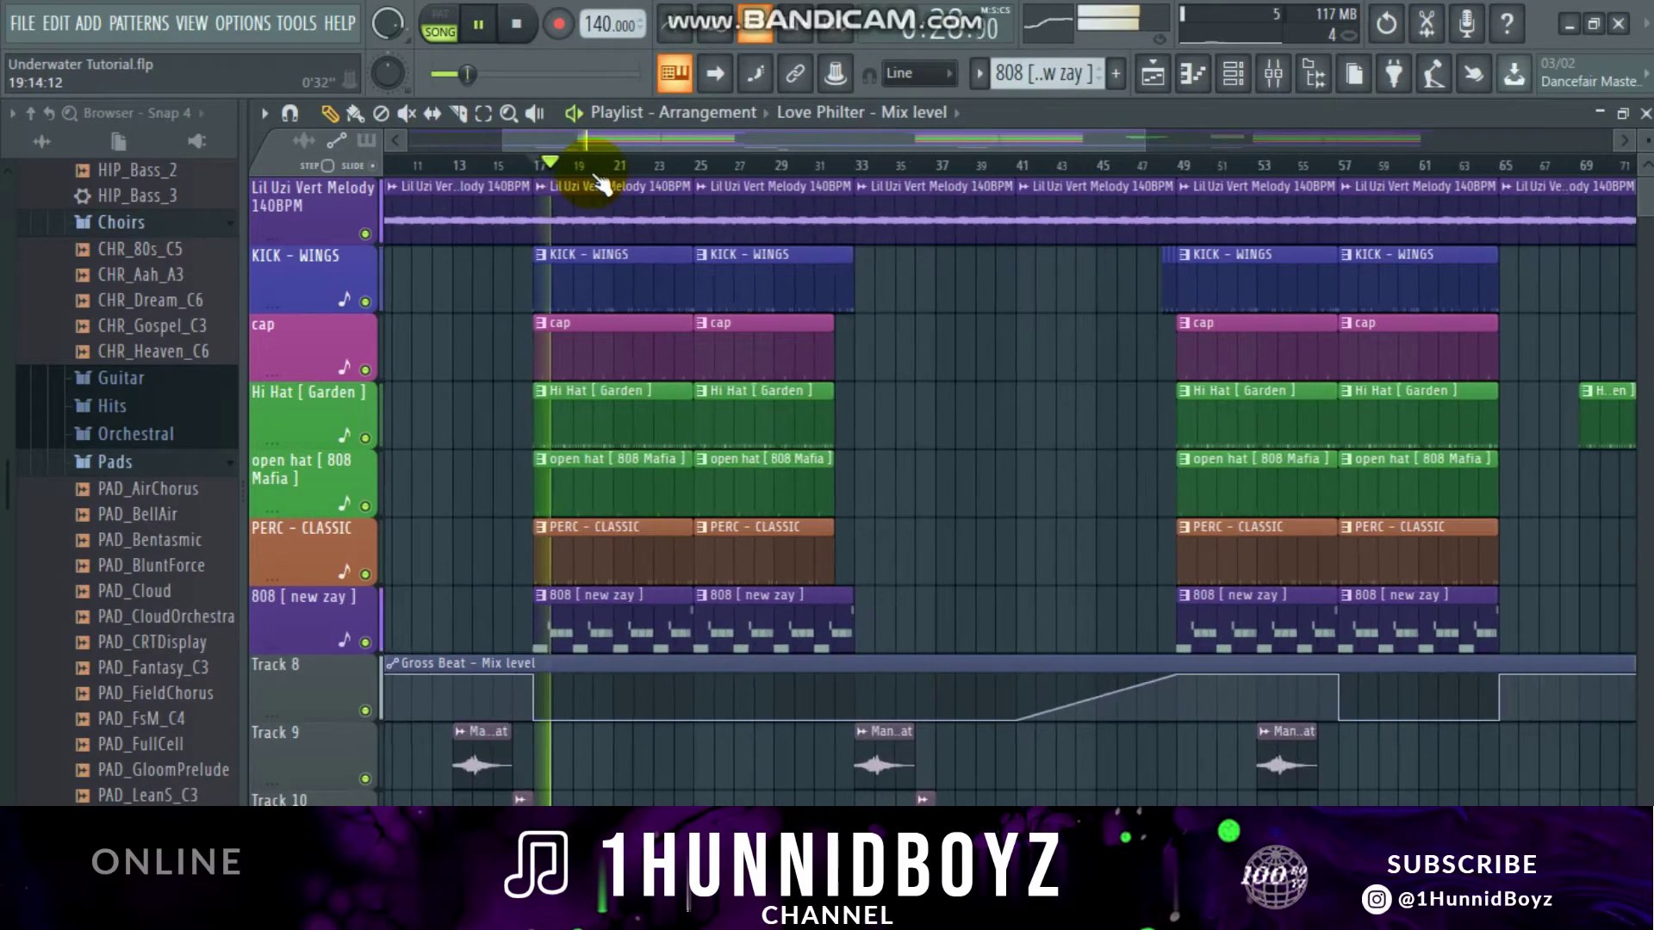
{"action": "scroll", "coordinate": [600, 183], "scroll_direction": "down", "scroll_amount": 4}
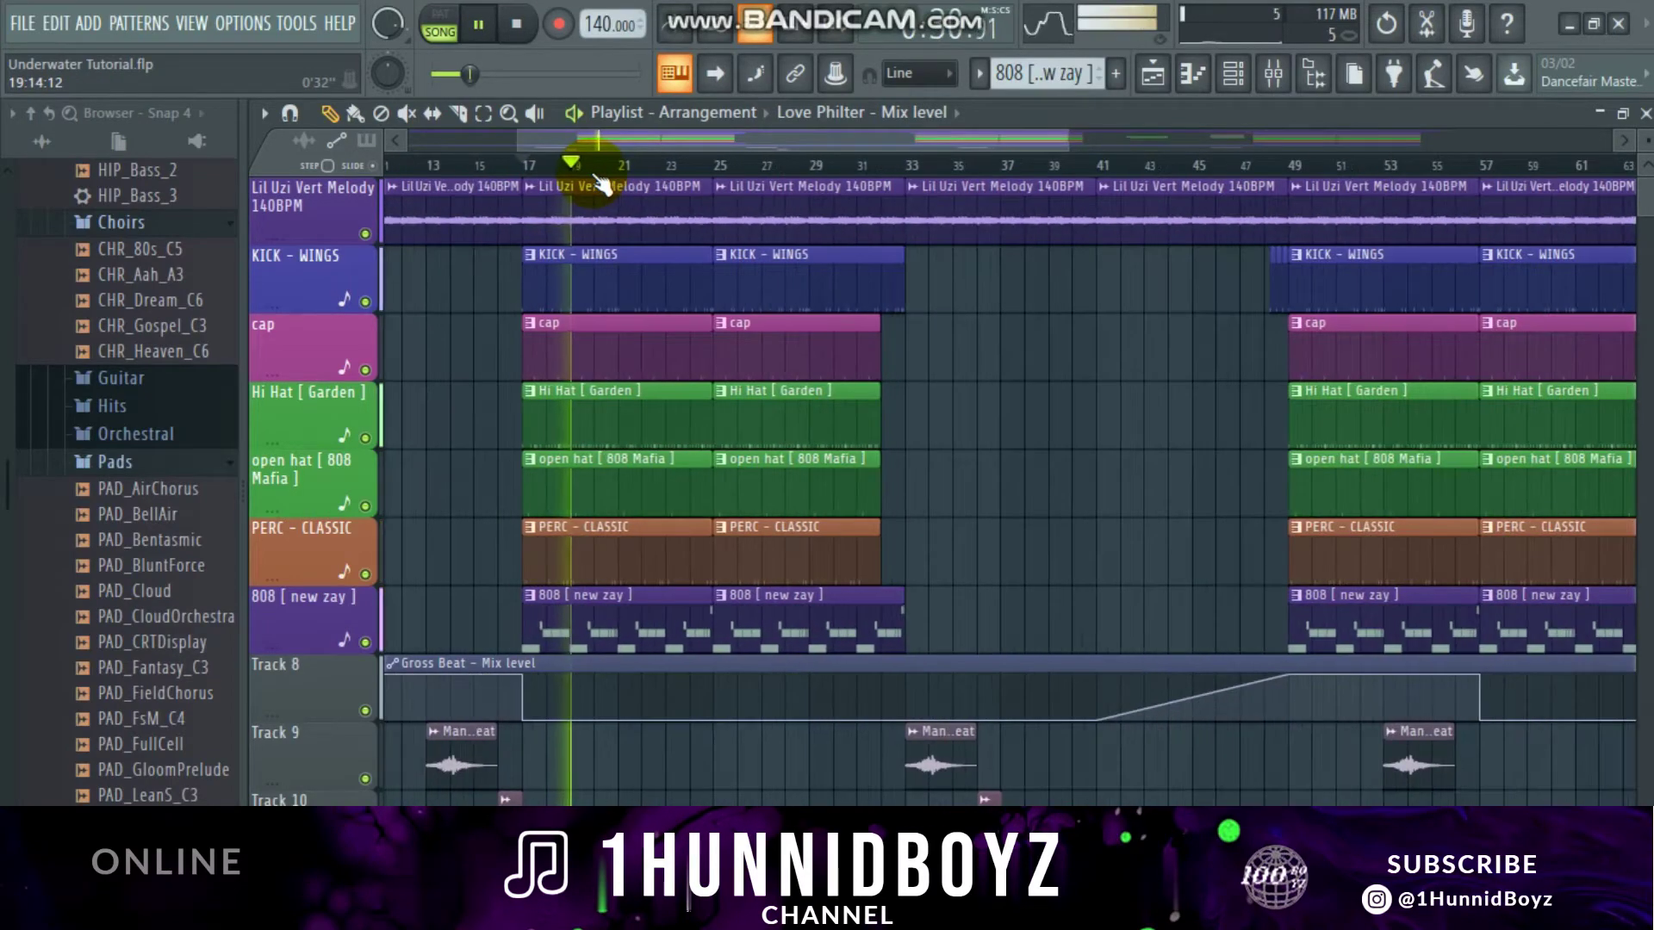
{"action": "scroll", "coordinate": [601, 183], "scroll_direction": "up", "scroll_amount": 2}
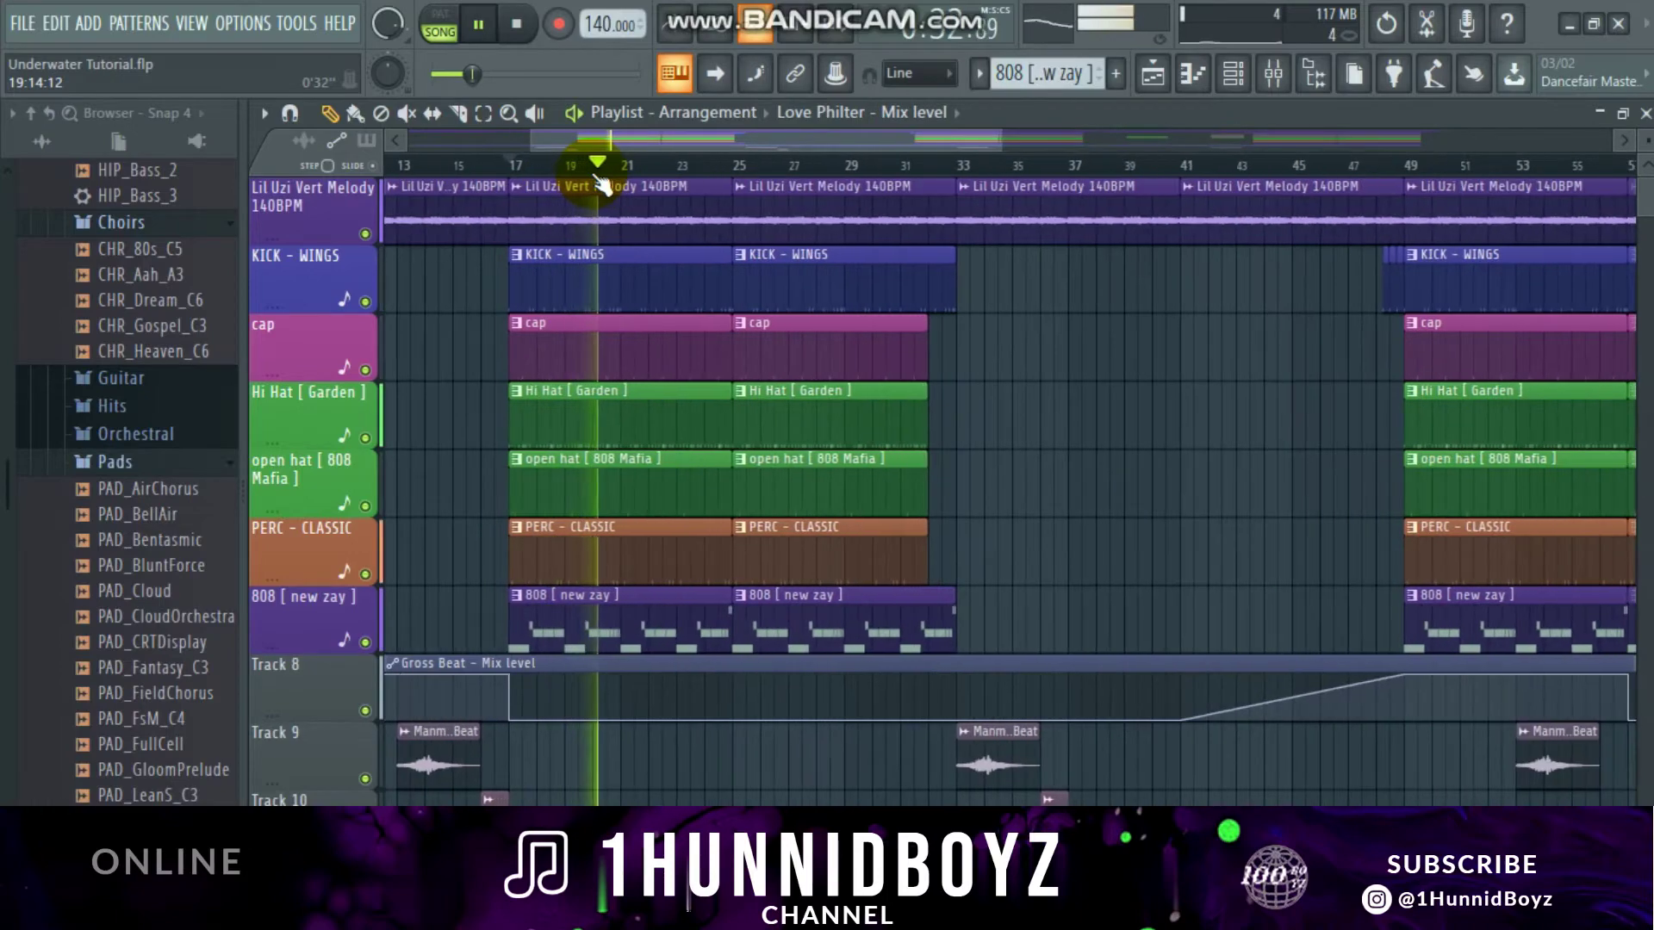
{"action": "scroll", "coordinate": [600, 182], "scroll_direction": "down", "scroll_amount": 7}
{"action": "key", "text": "space"}
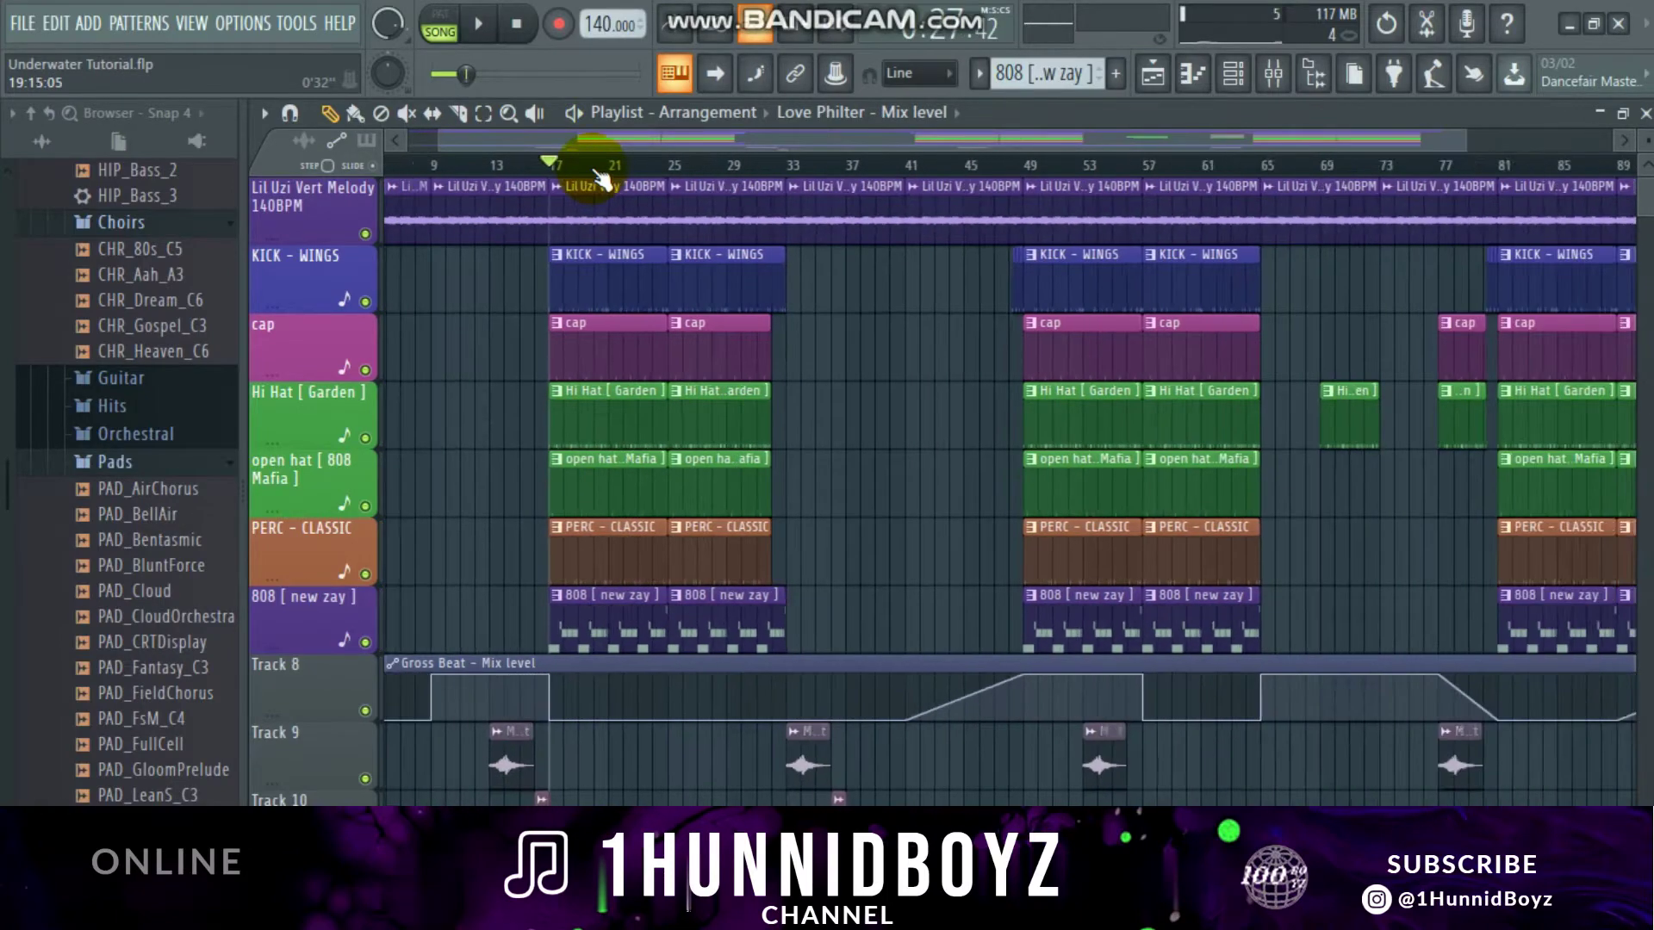
Step: Set the playback position to around bar 42 and show the Mixer's Master channel
{"action": "left_click", "coordinate": [830, 169]}
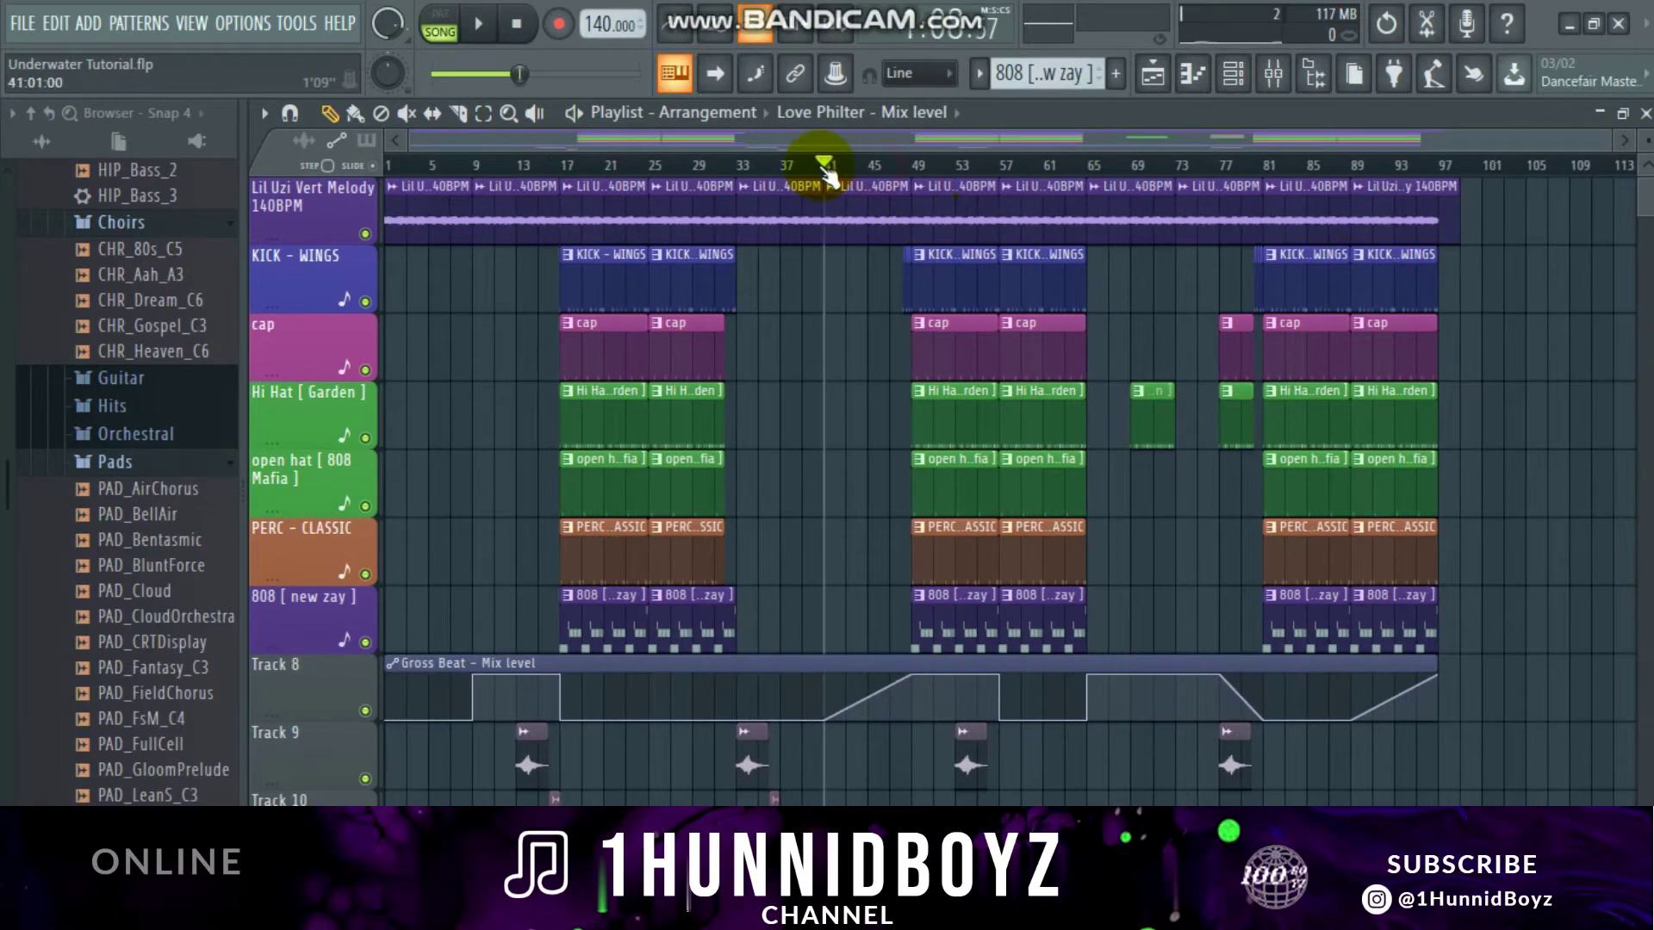
{"action": "left_click_drag", "start_coordinate": [848, 169], "coordinate": [913, 169]}
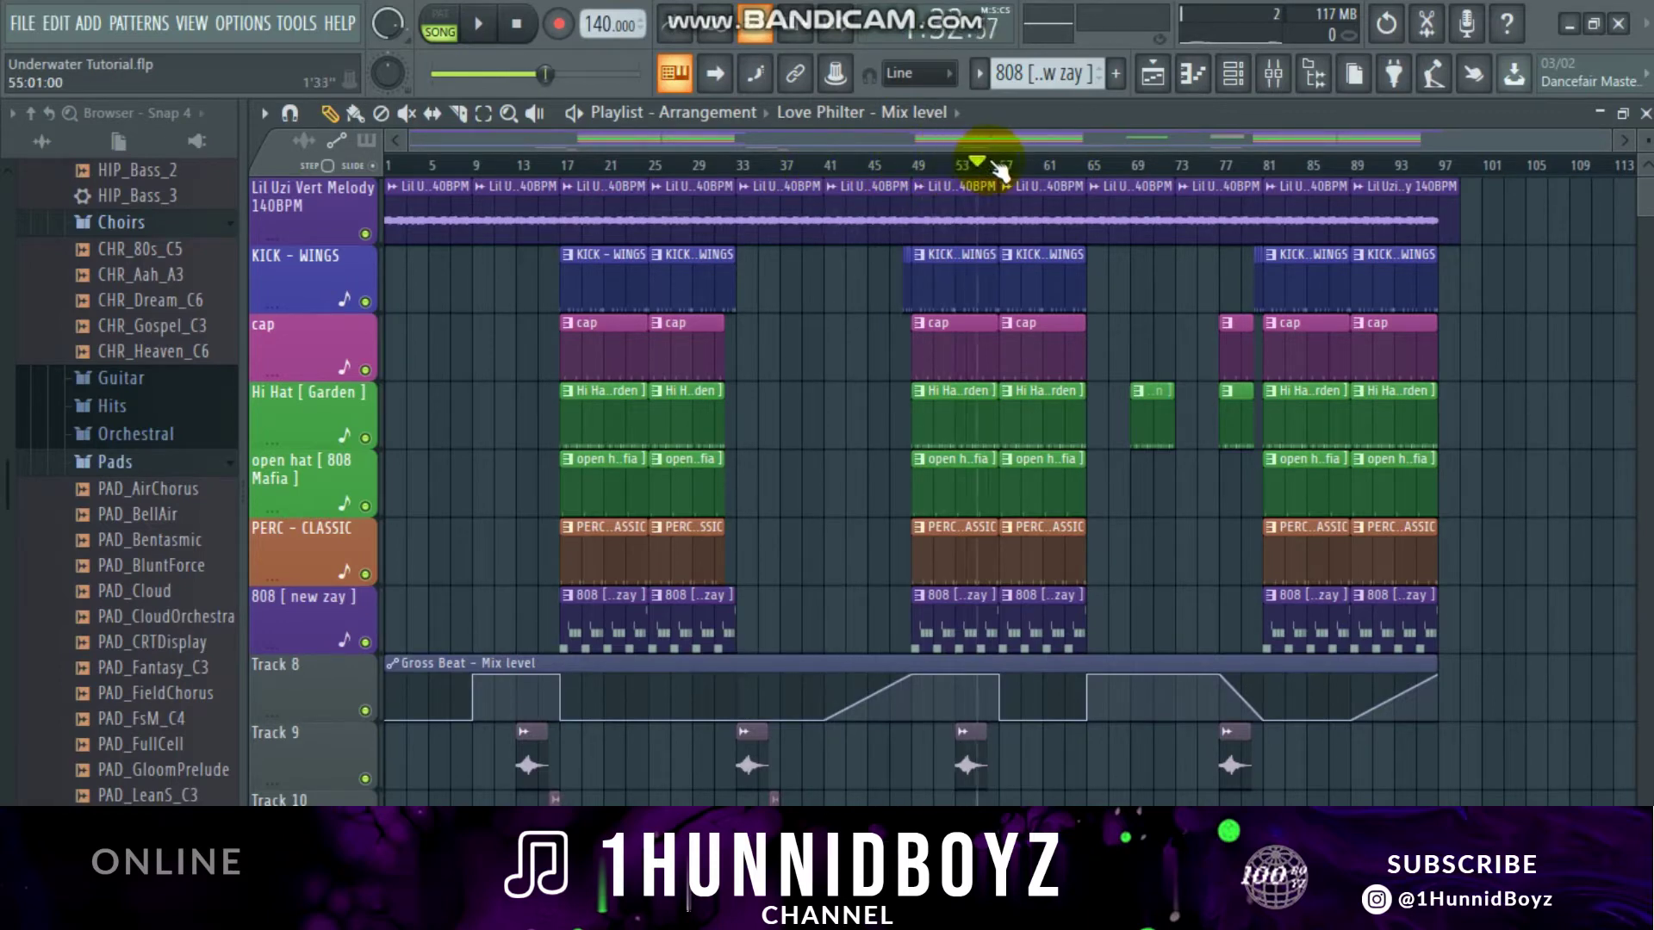
{"action": "left_click_drag", "start_coordinate": [1004, 163], "coordinate": [835, 192]}
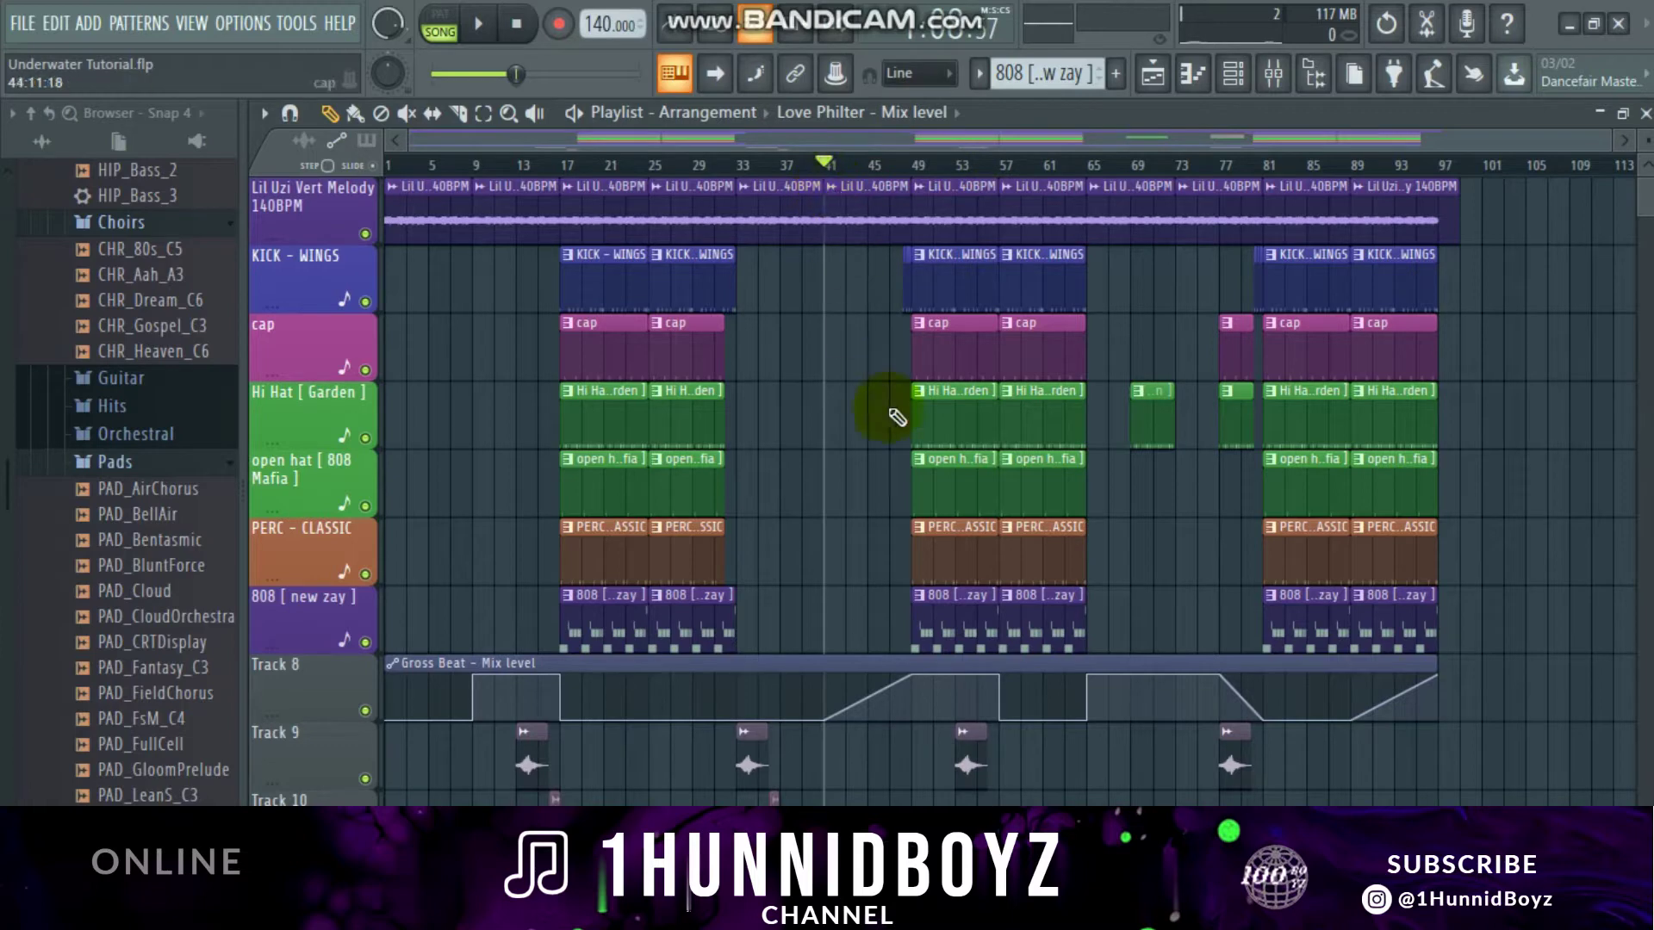
{"action": "left_click", "coordinate": [1276, 74]}
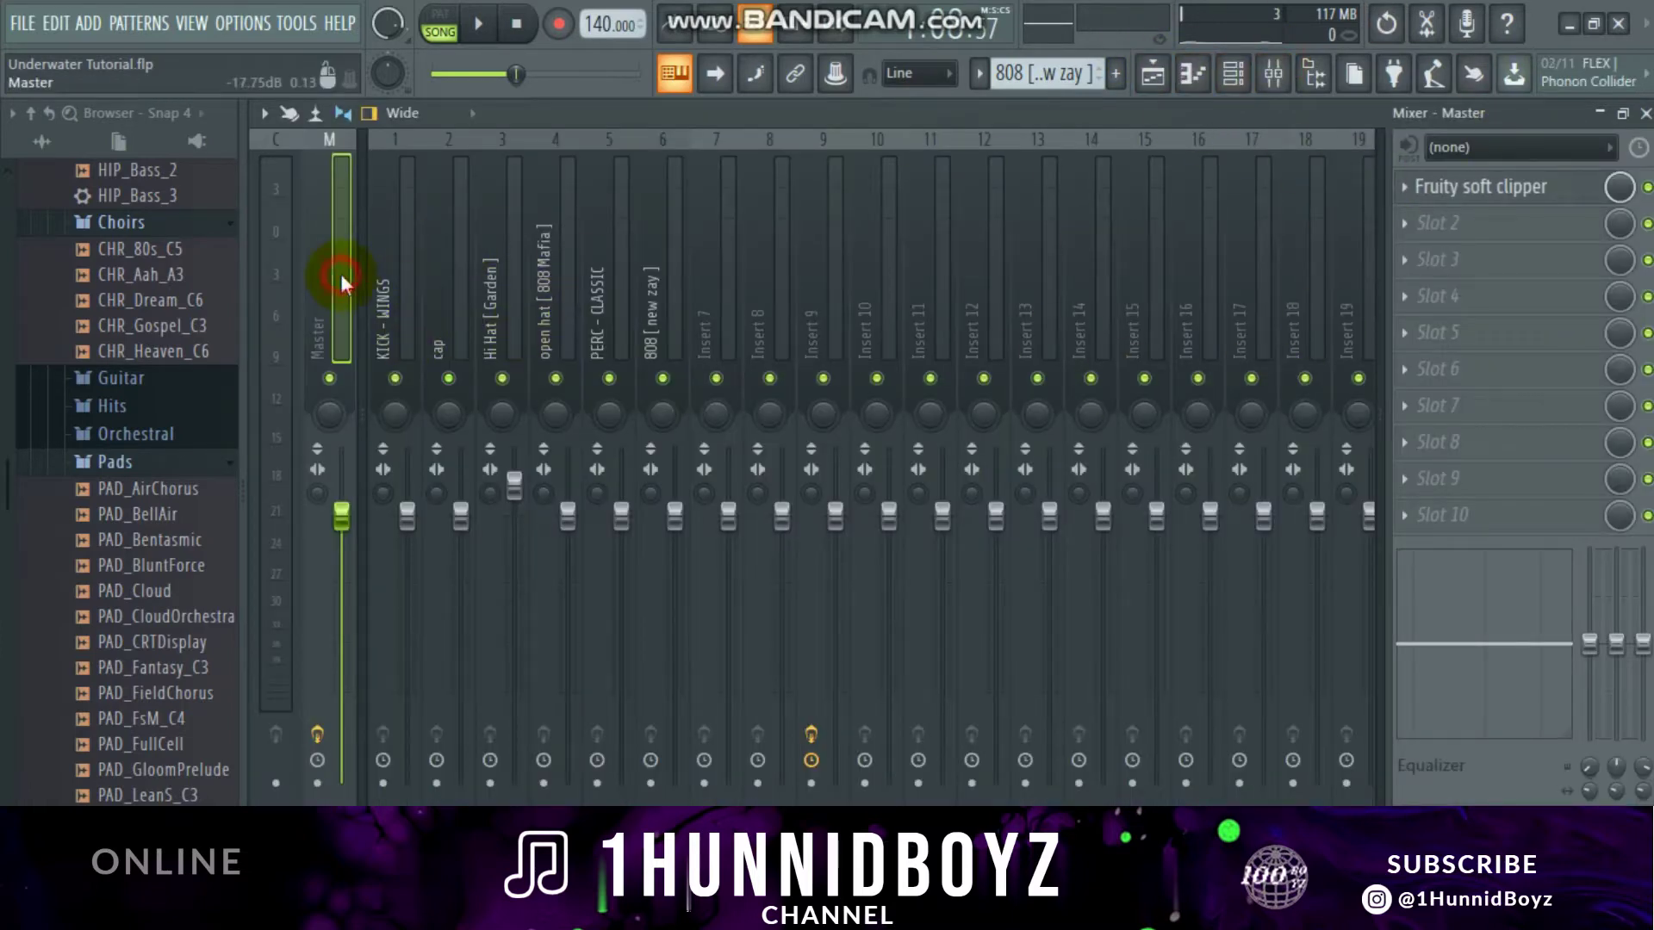
Step: Load Fruity Love Philter into Master slot 2 with the Simple triangle lowpass LFO preset
{"action": "left_click", "coordinate": [1407, 223]}
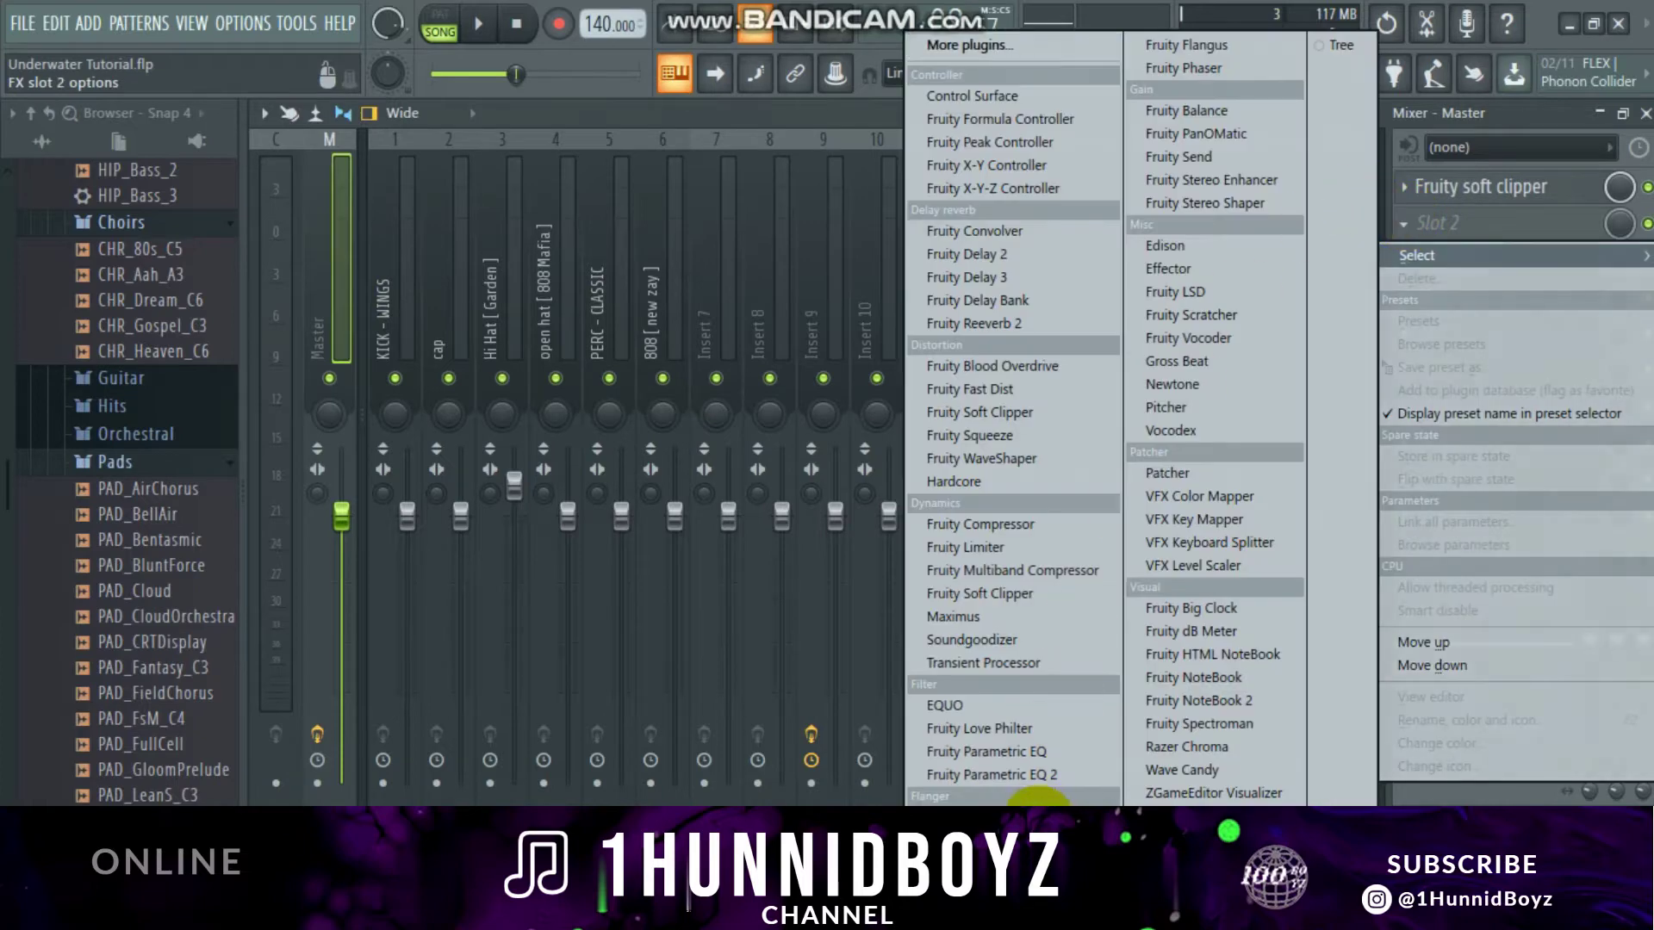
{"action": "left_click", "coordinate": [1020, 728]}
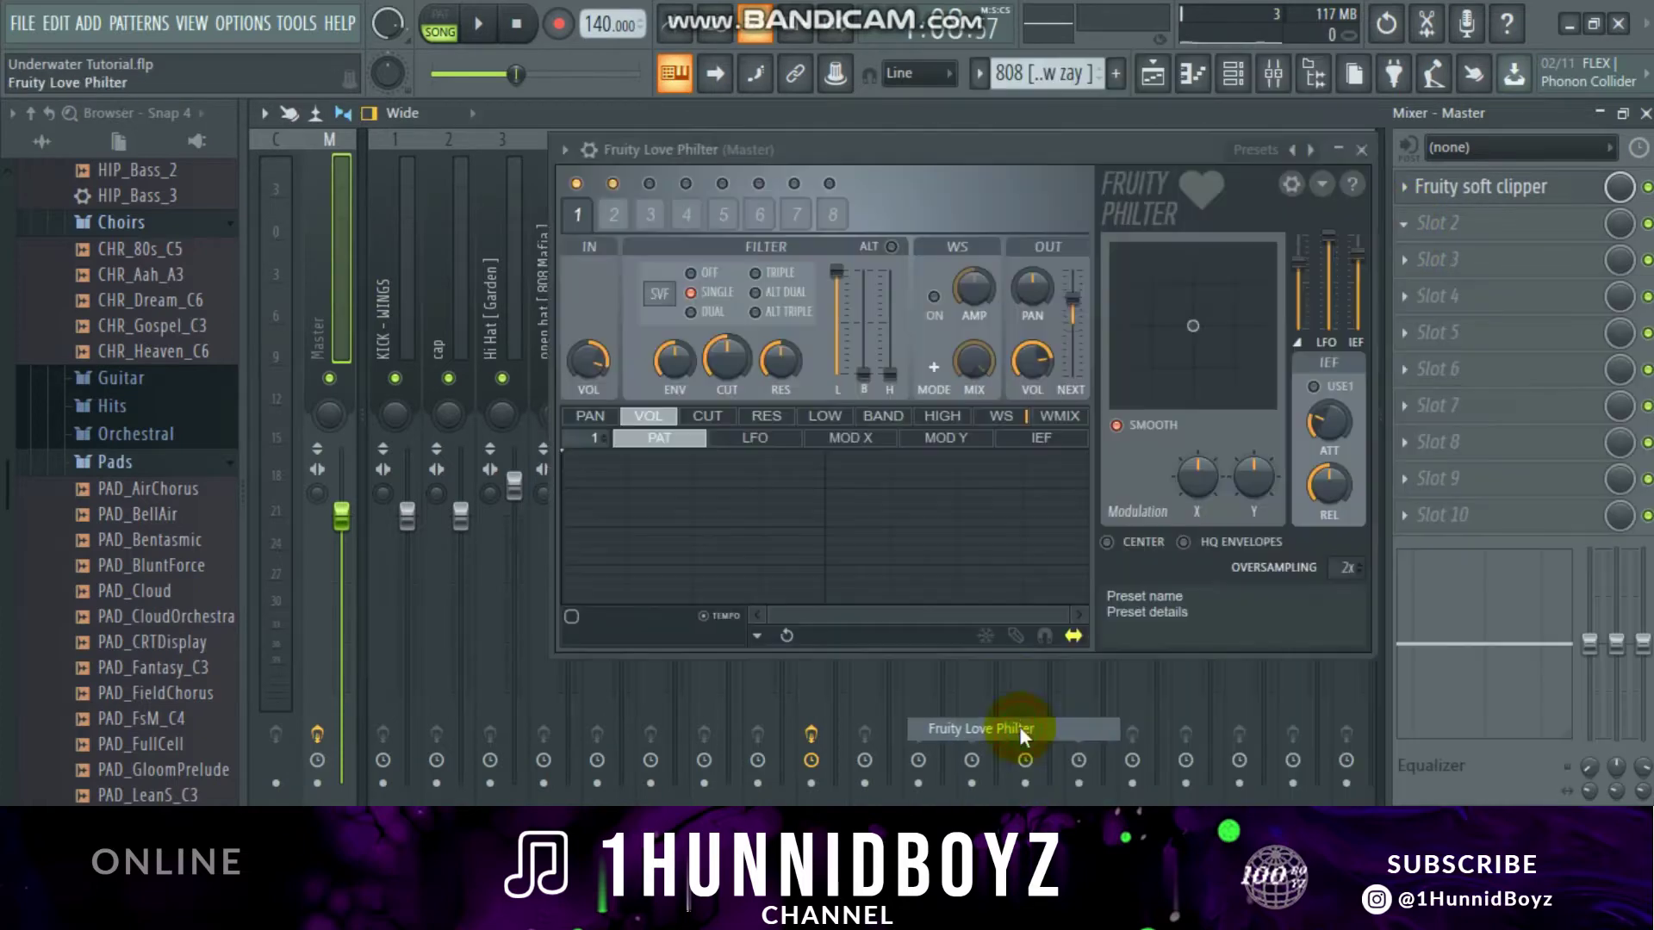
{"action": "left_click", "coordinate": [1306, 152]}
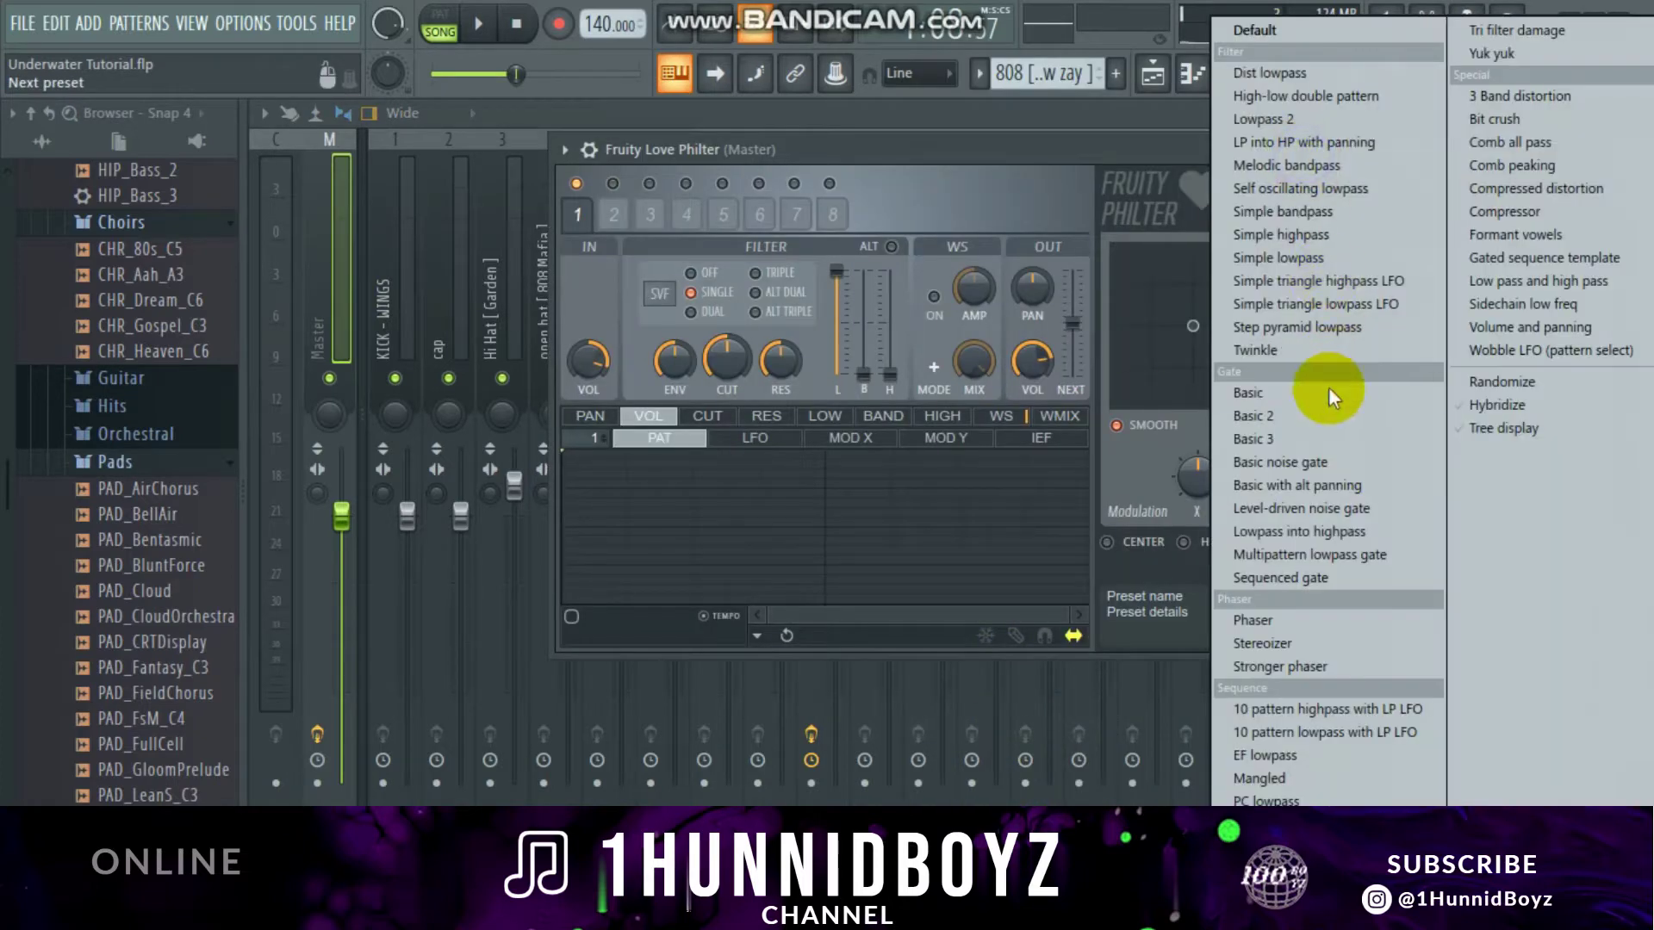
{"action": "left_click", "coordinate": [1363, 303]}
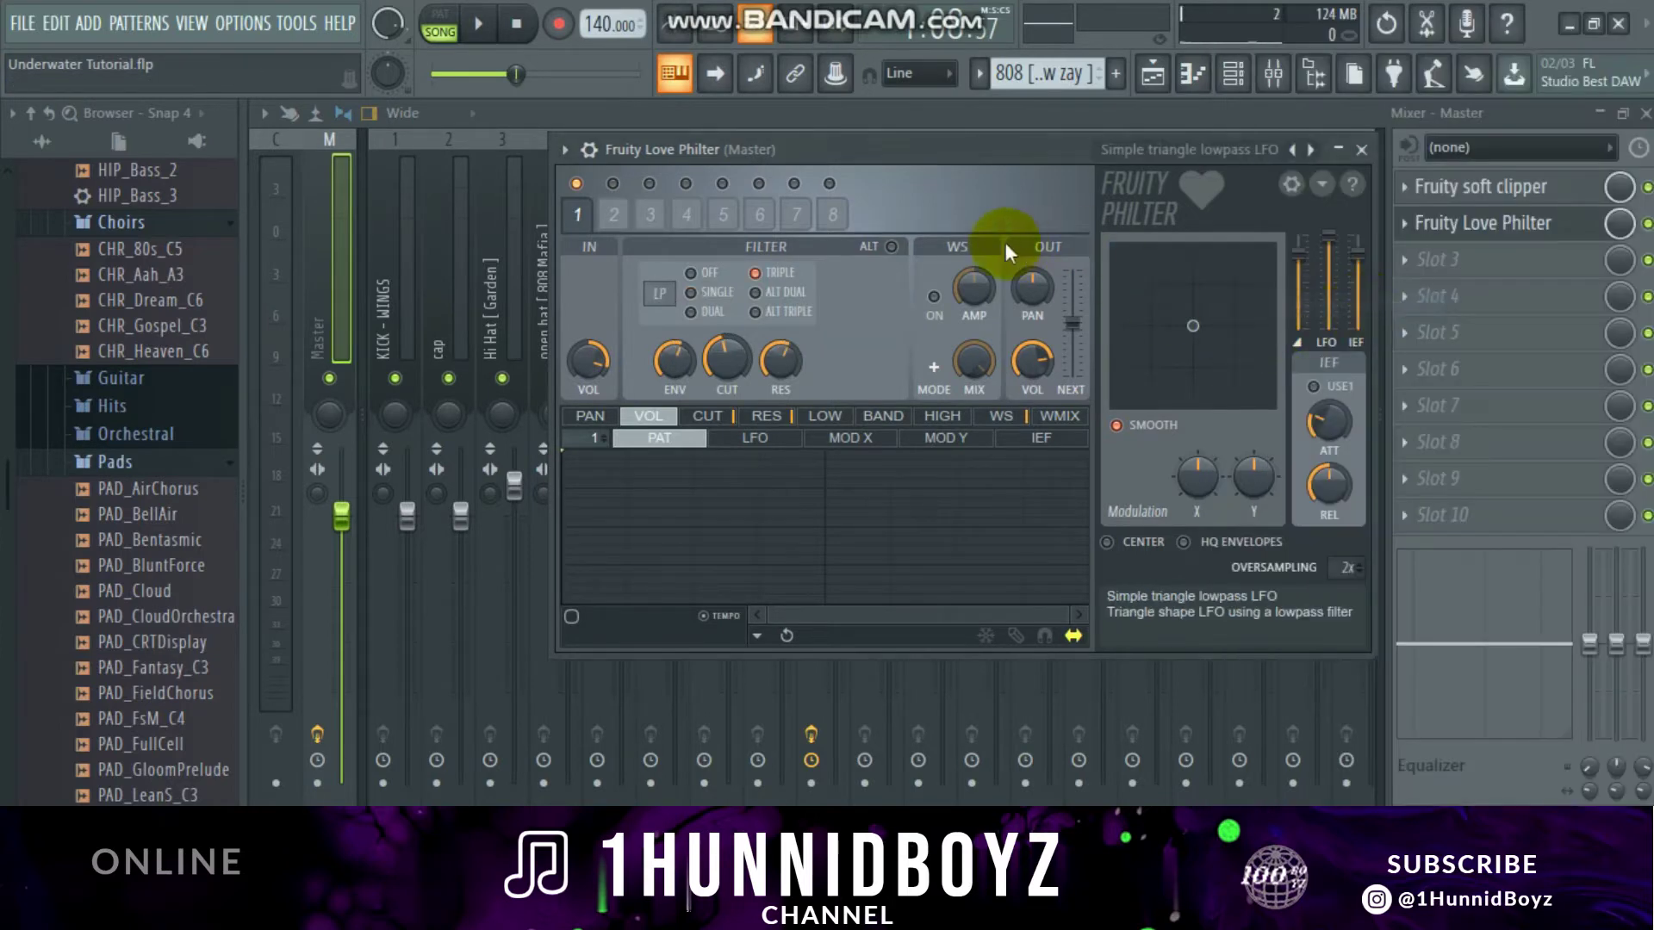
Step: Play the song to hear the filter, then close the Mixer and Love Philter windows
{"action": "left_click_drag", "start_coordinate": [887, 146], "coordinate": [956, 172]}
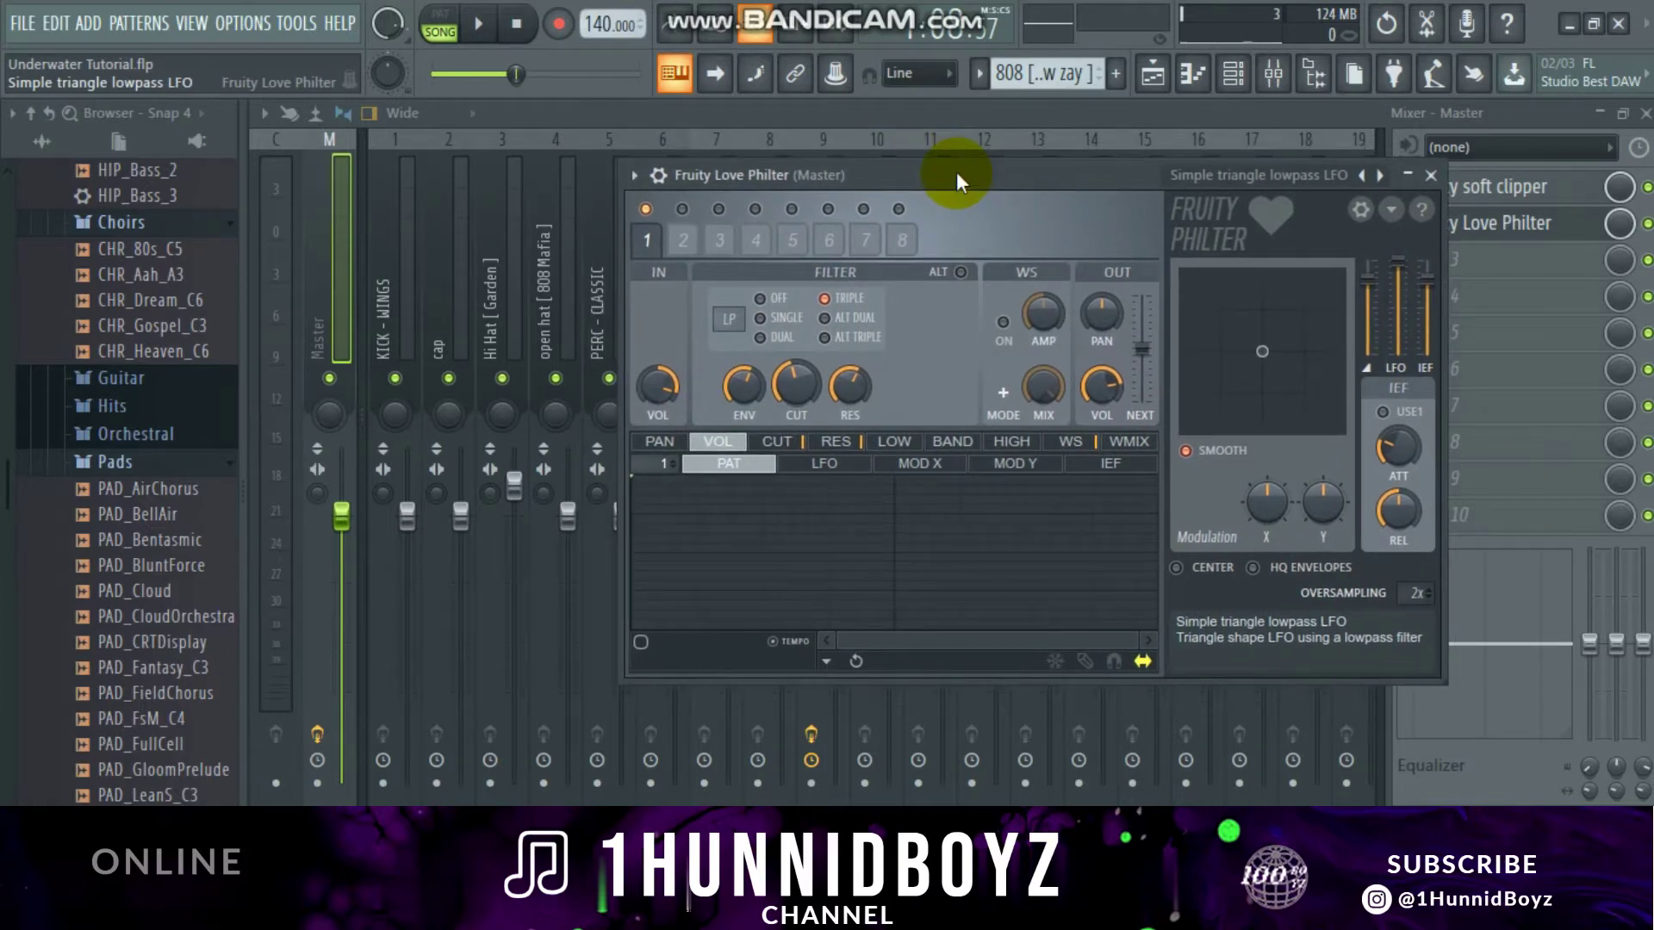
{"action": "key", "text": "space"}
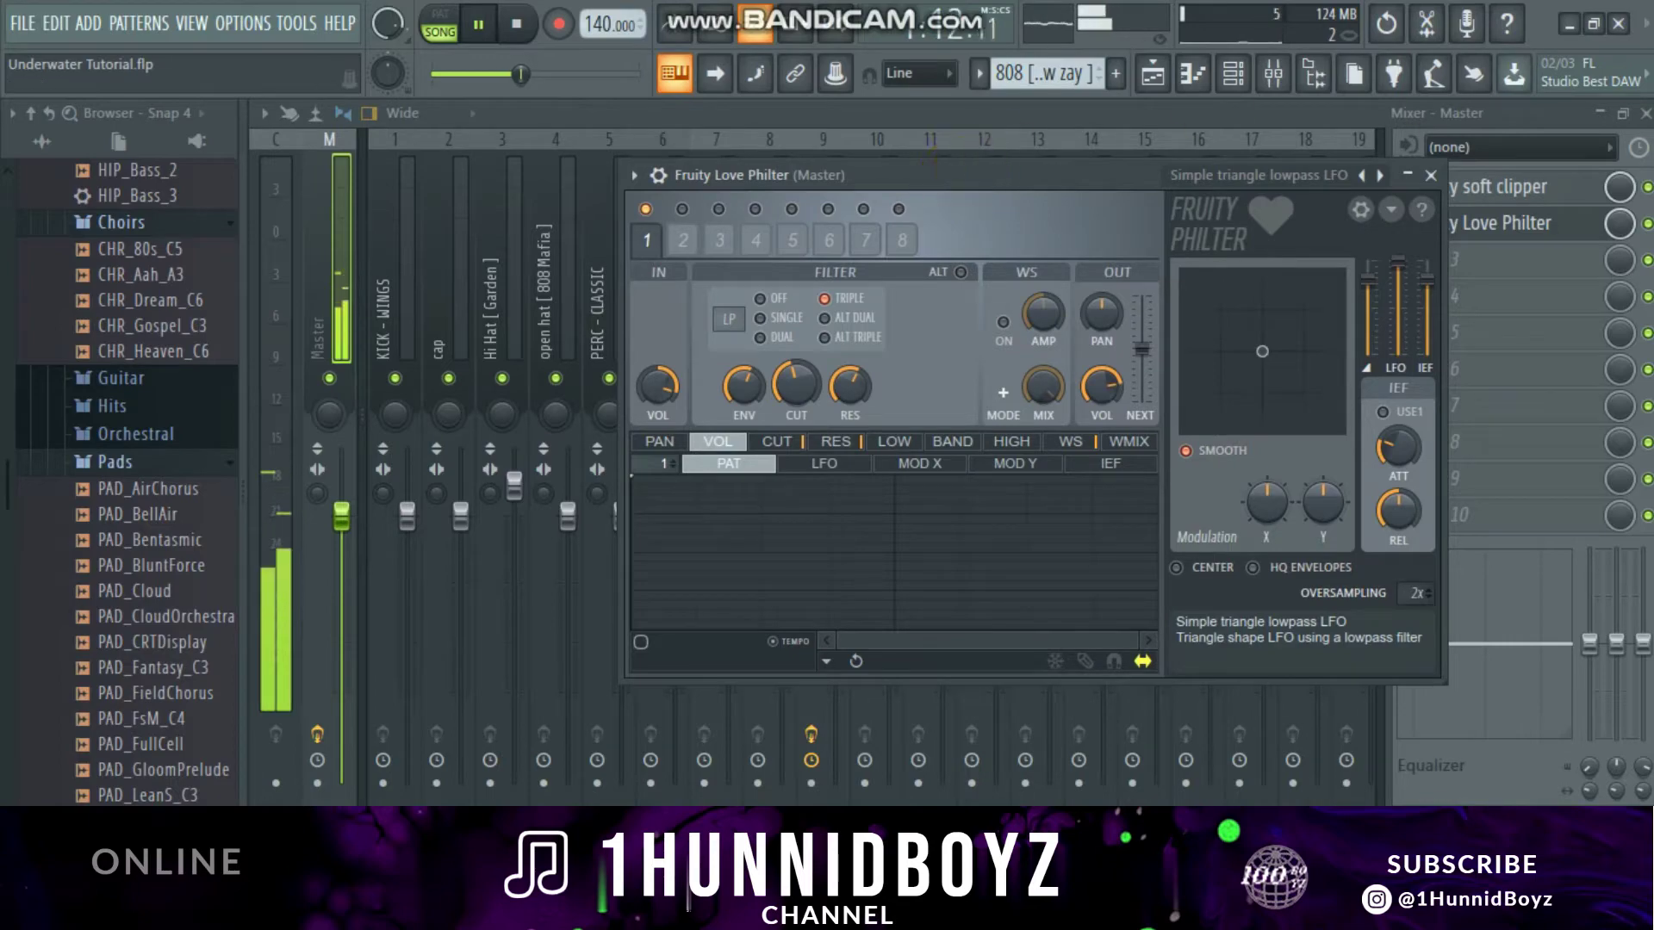
{"action": "left_click", "coordinate": [1643, 113]}
{"action": "left_click", "coordinate": [1430, 176]}
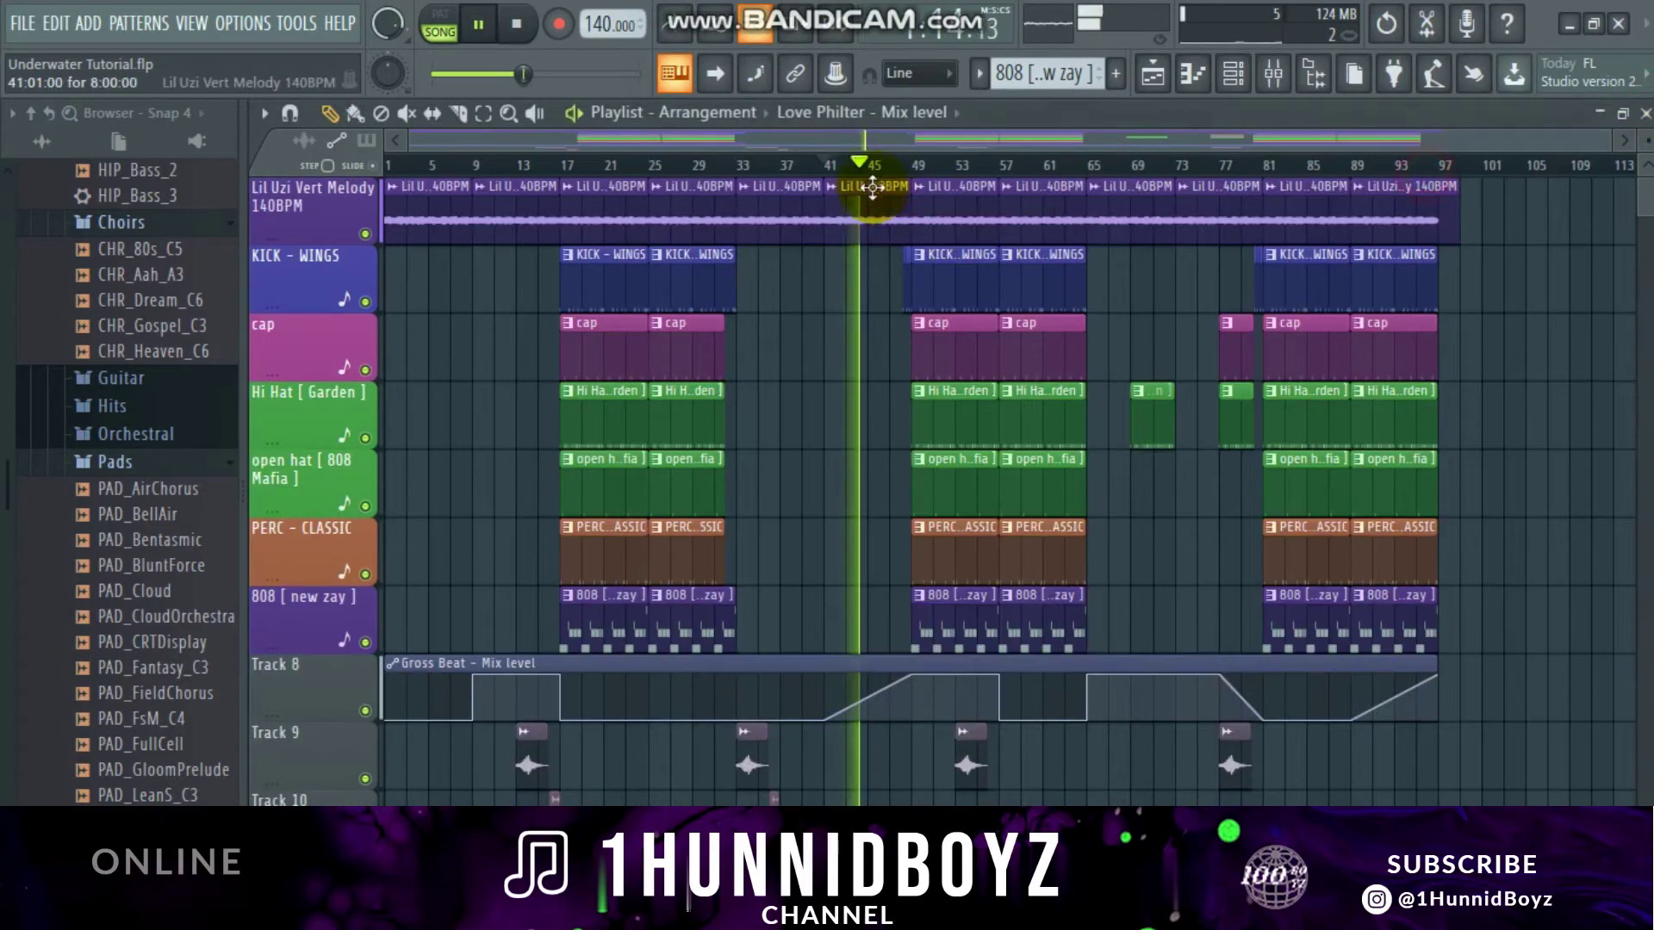
Step: Turn the Master's Love Philter resonance (RES) knob down low
{"action": "left_click", "coordinate": [901, 164]}
{"action": "scroll", "coordinate": [930, 163], "scroll_direction": "up", "scroll_amount": 3}
{"action": "left_click", "coordinate": [1273, 76]}
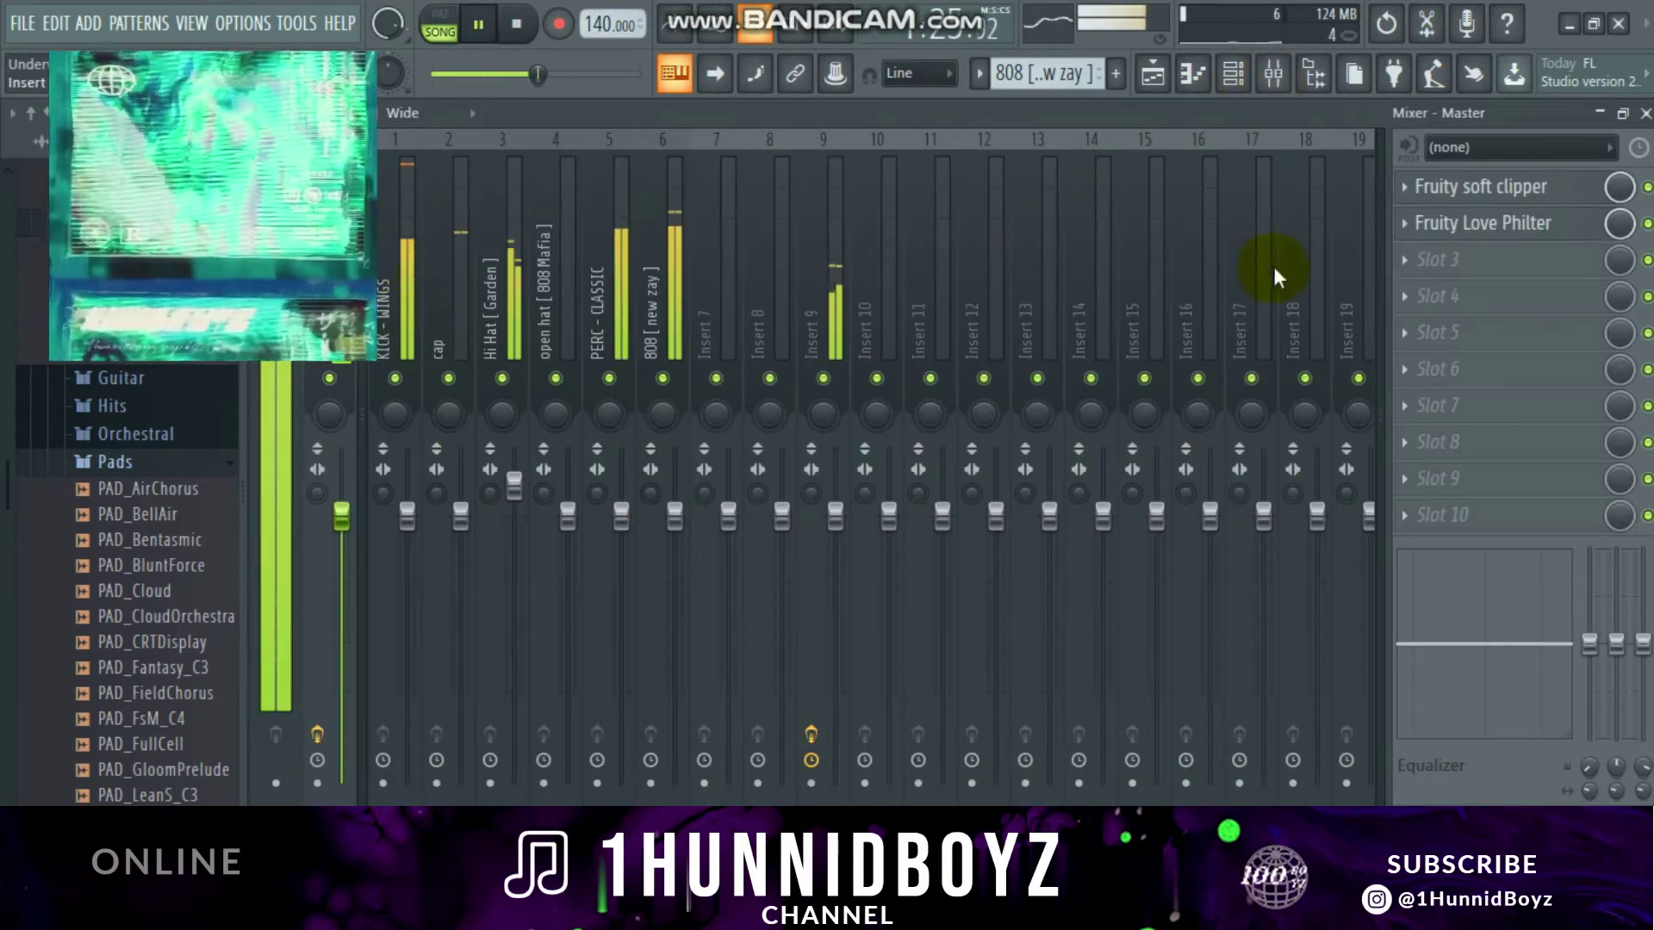
{"action": "left_click", "coordinate": [1529, 224]}
{"action": "left_click_drag", "start_coordinate": [859, 381], "coordinate": [856, 407]}
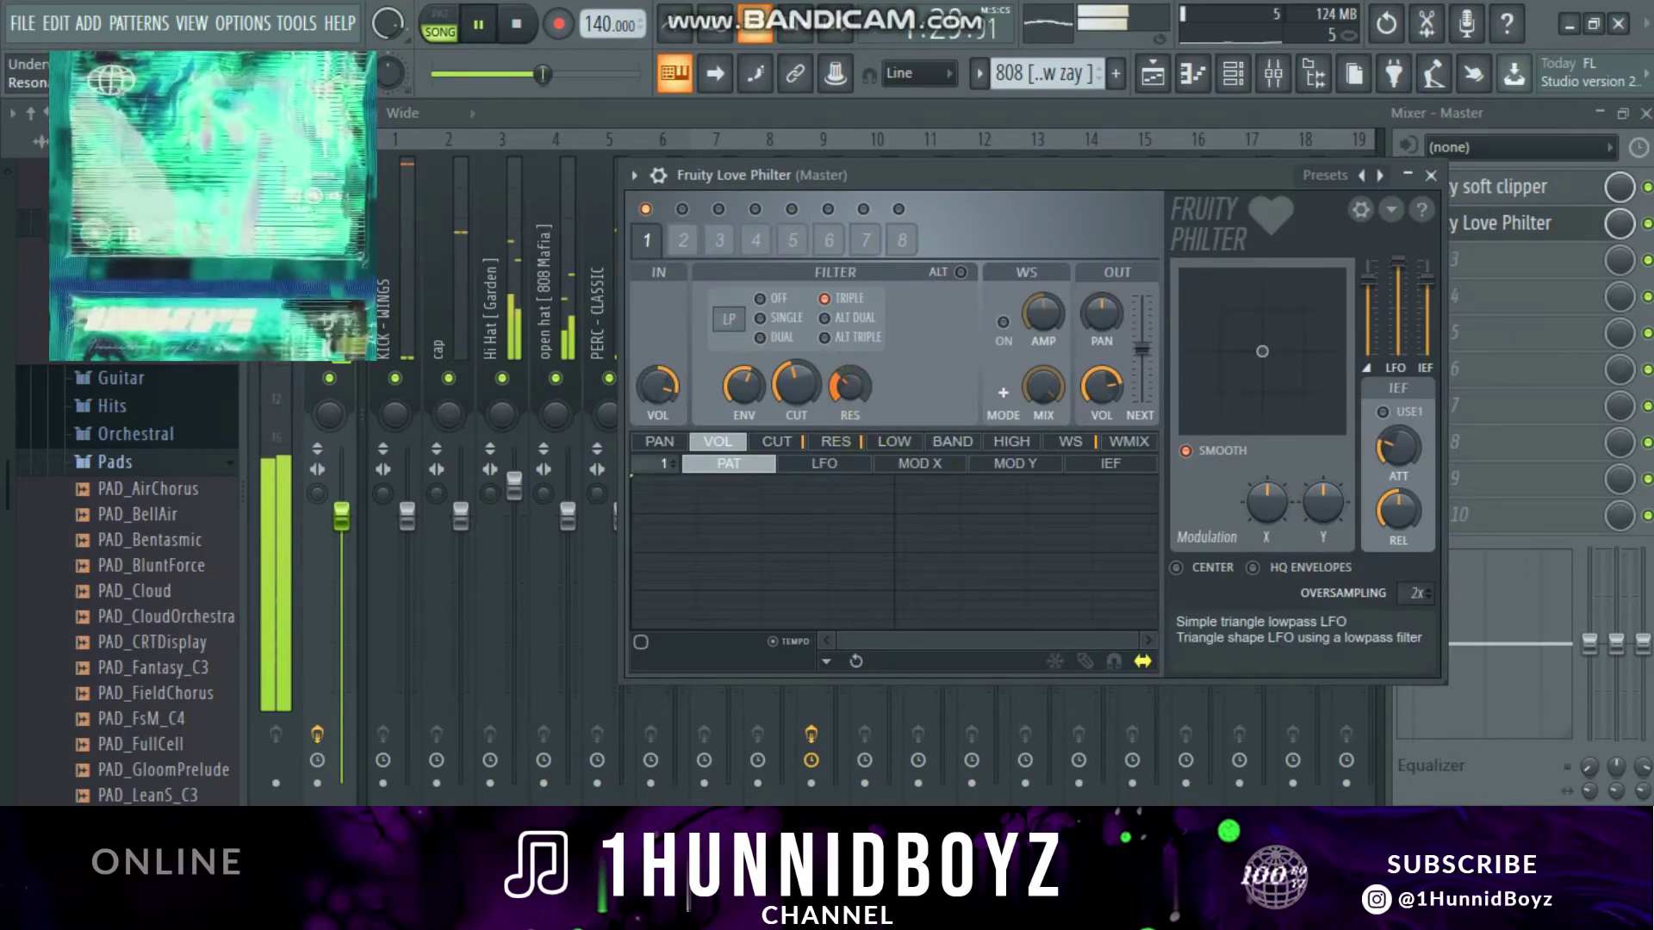
{"action": "left_click", "coordinate": [1431, 177]}
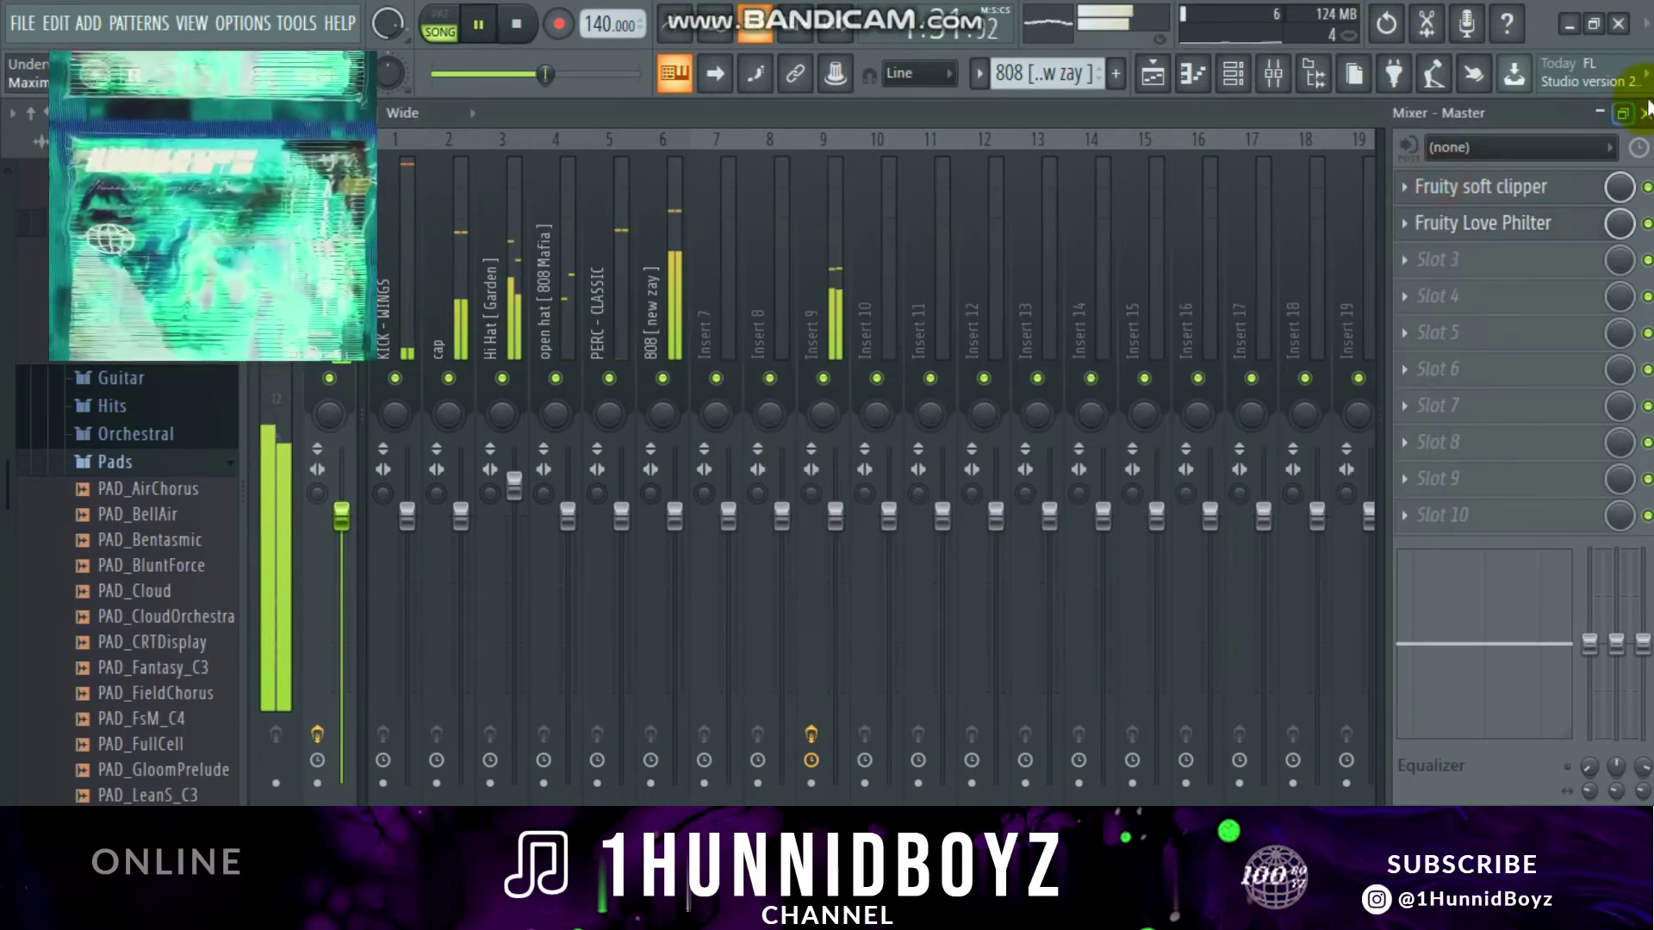
Step: Stop playback and return to the Playlist, moving the playback position to about bar 41
{"action": "key", "text": "F5"}
{"action": "key", "text": "space"}
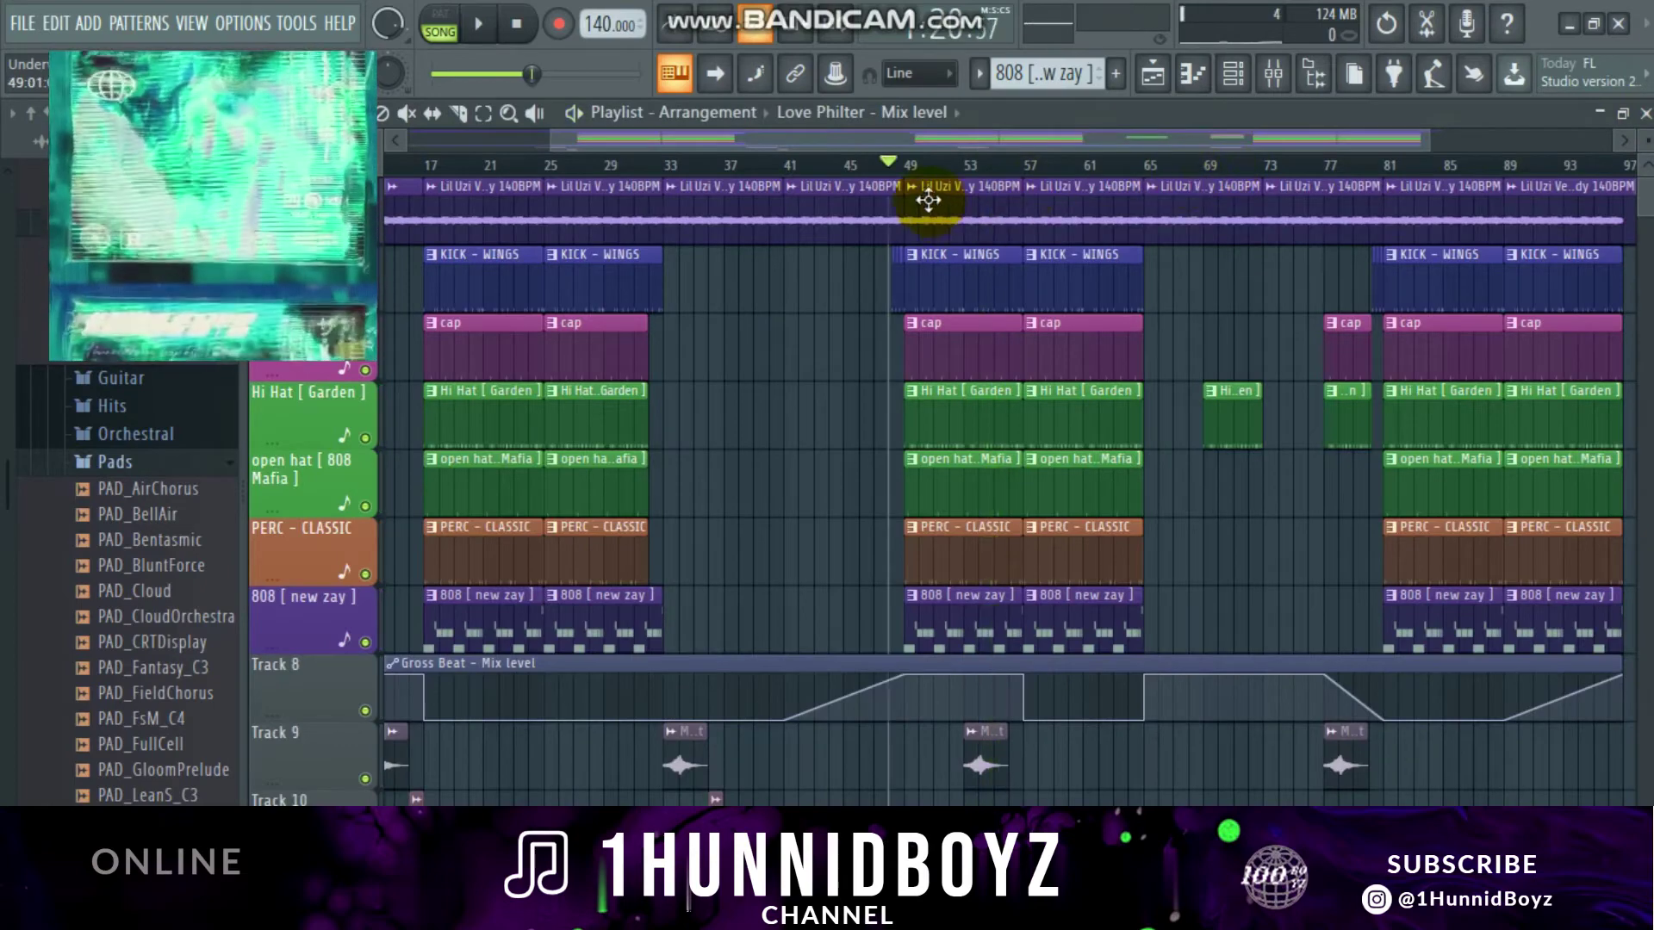
{"action": "left_click", "coordinate": [558, 164]}
{"action": "left_click_drag", "start_coordinate": [558, 189], "coordinate": [426, 179]}
{"action": "scroll", "coordinate": [461, 168], "scroll_direction": "down", "scroll_amount": 2}
{"action": "scroll", "coordinate": [895, 441], "scroll_direction": "down", "scroll_amount": 1}
{"action": "scroll", "coordinate": [895, 413], "scroll_direction": "up", "scroll_amount": 1}
{"action": "left_click", "coordinate": [823, 166]}
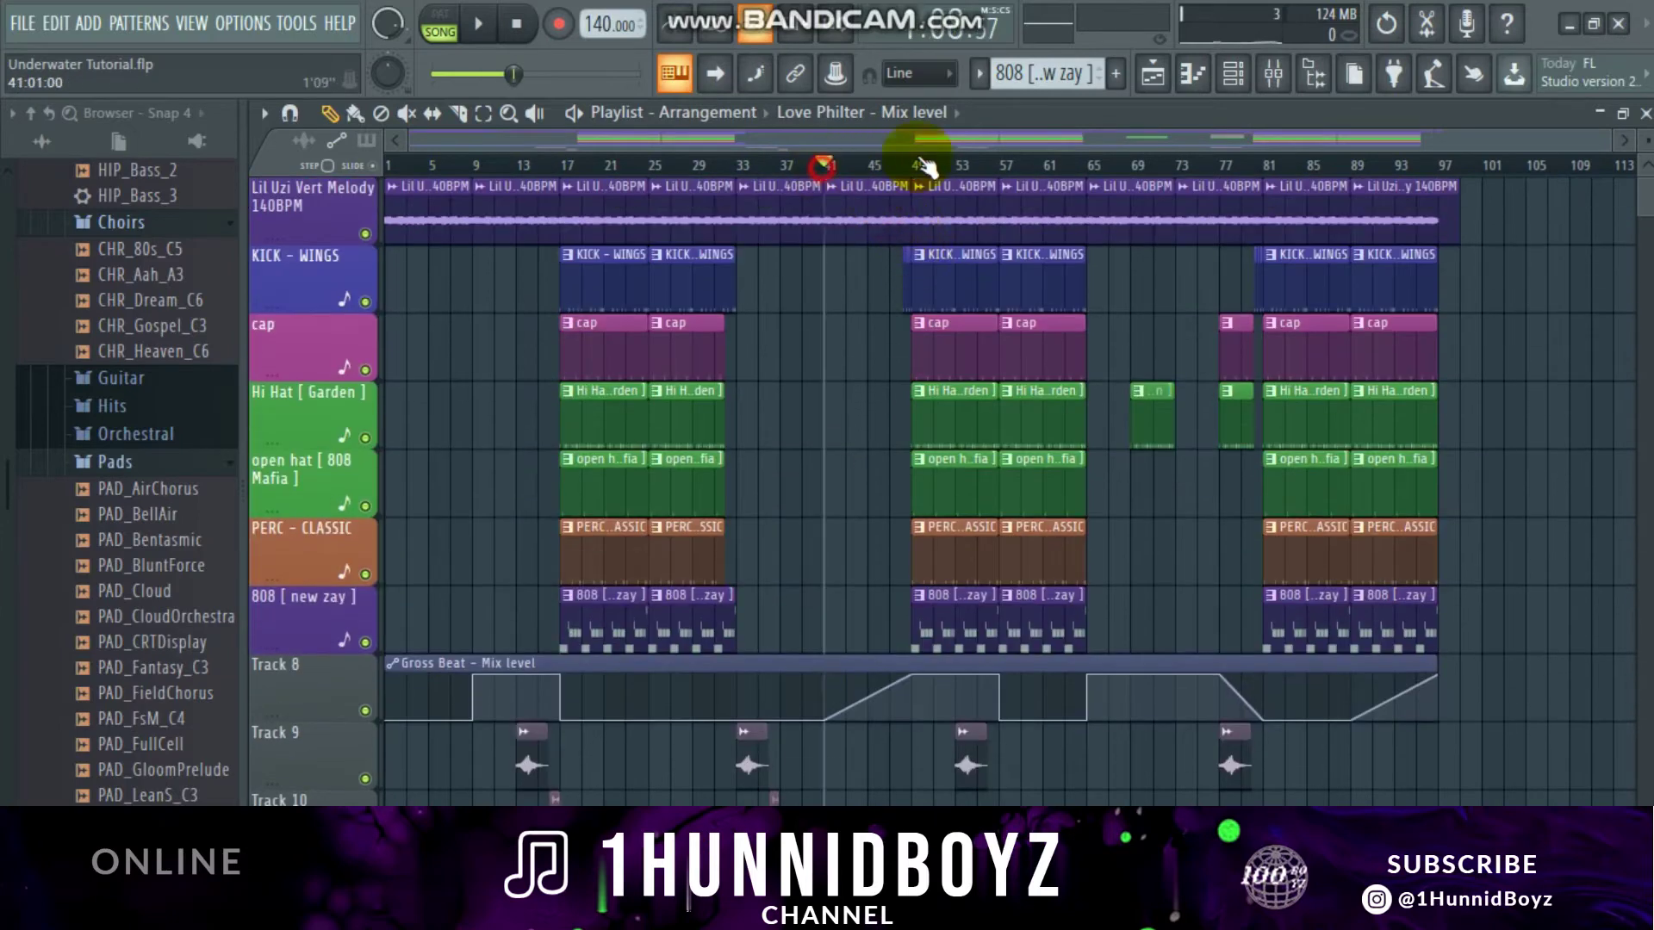
{"action": "left_click", "coordinate": [1271, 76]}
Step: Create an automation clip for the Love Philter Mix level
{"action": "right_click", "coordinate": [1617, 226]}
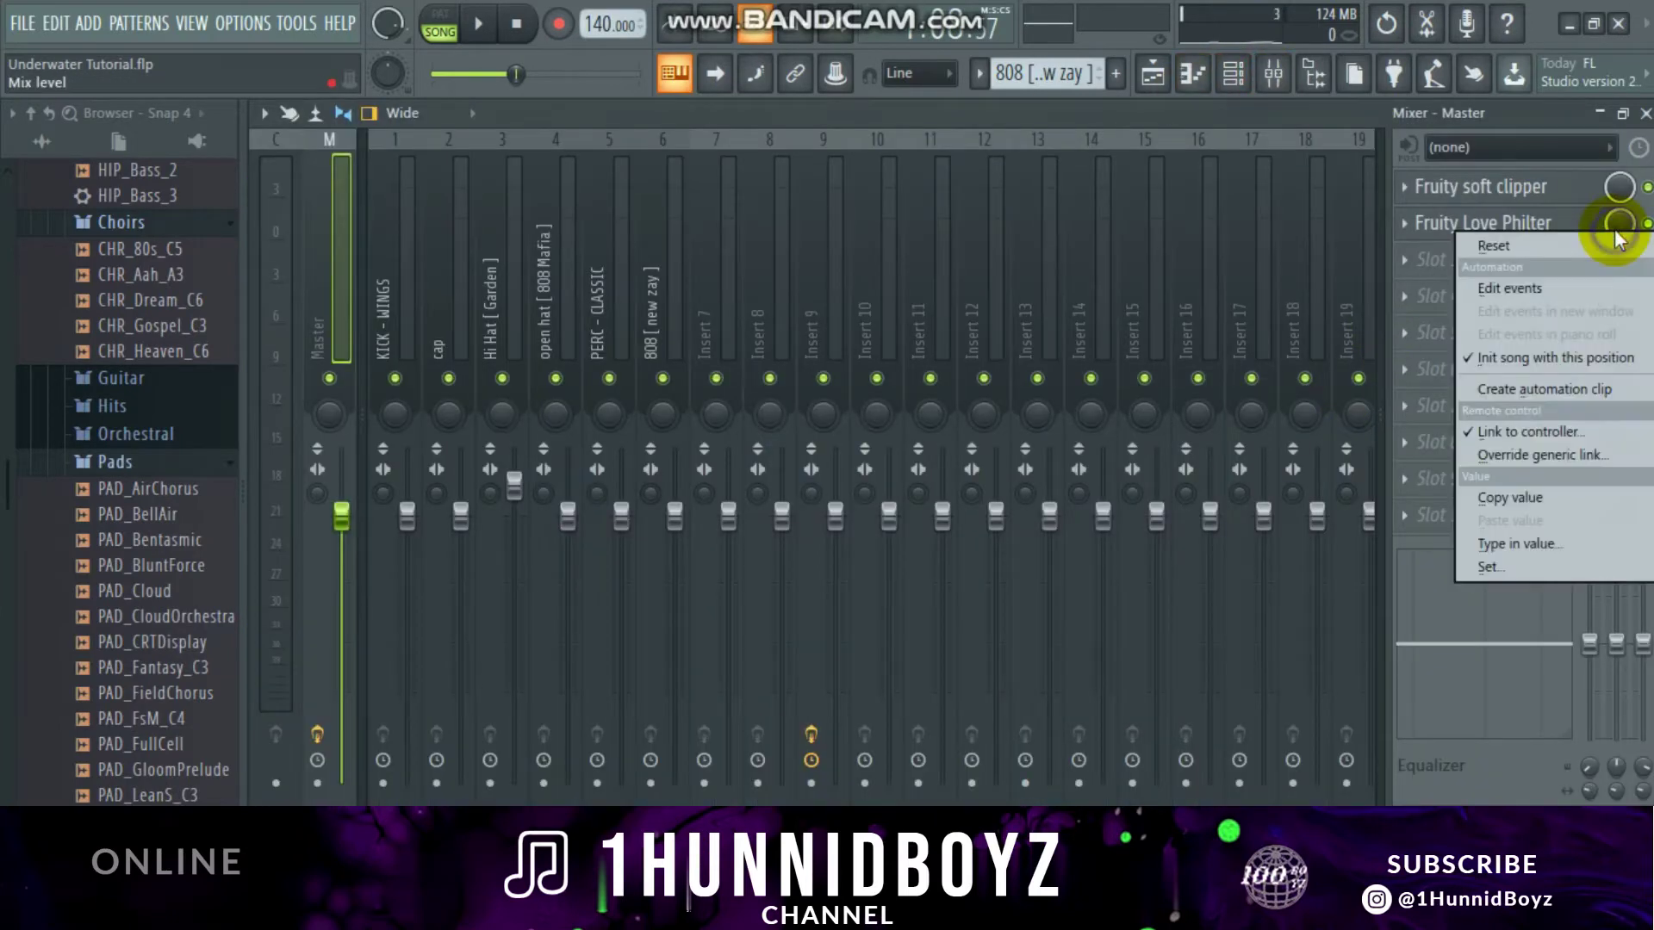
{"action": "left_click", "coordinate": [1521, 389]}
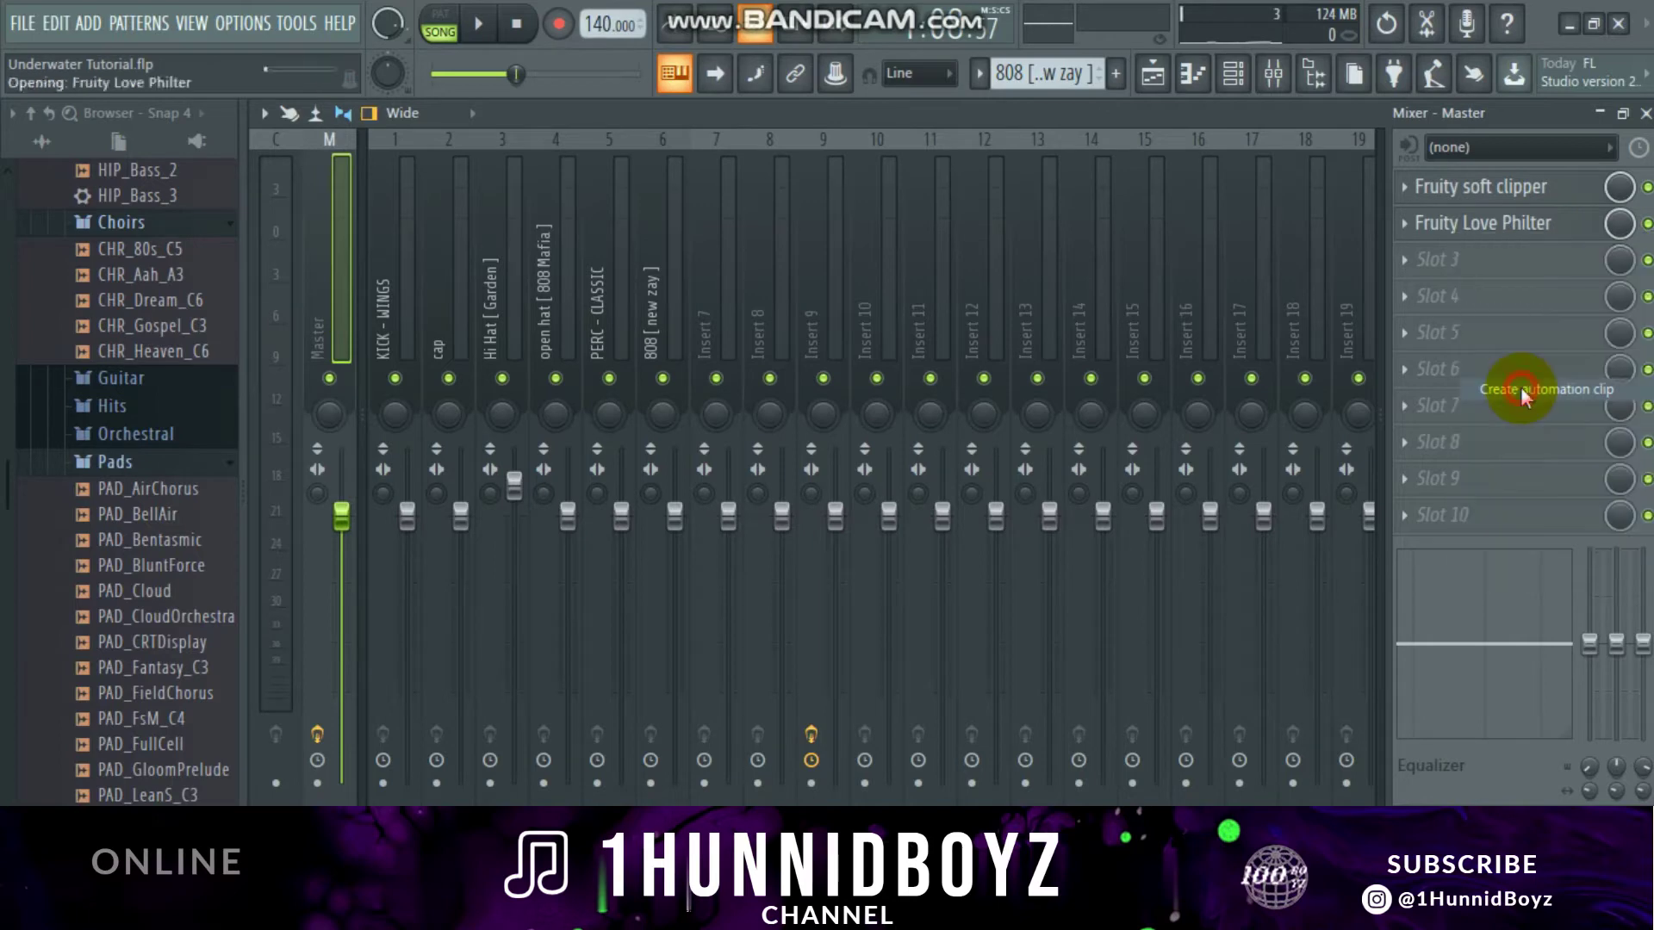
{"action": "left_click", "coordinate": [1645, 112]}
Step: Drag the automation clip's first point up to 100%
{"action": "scroll", "coordinate": [826, 528], "scroll_direction": "down", "scroll_amount": 4}
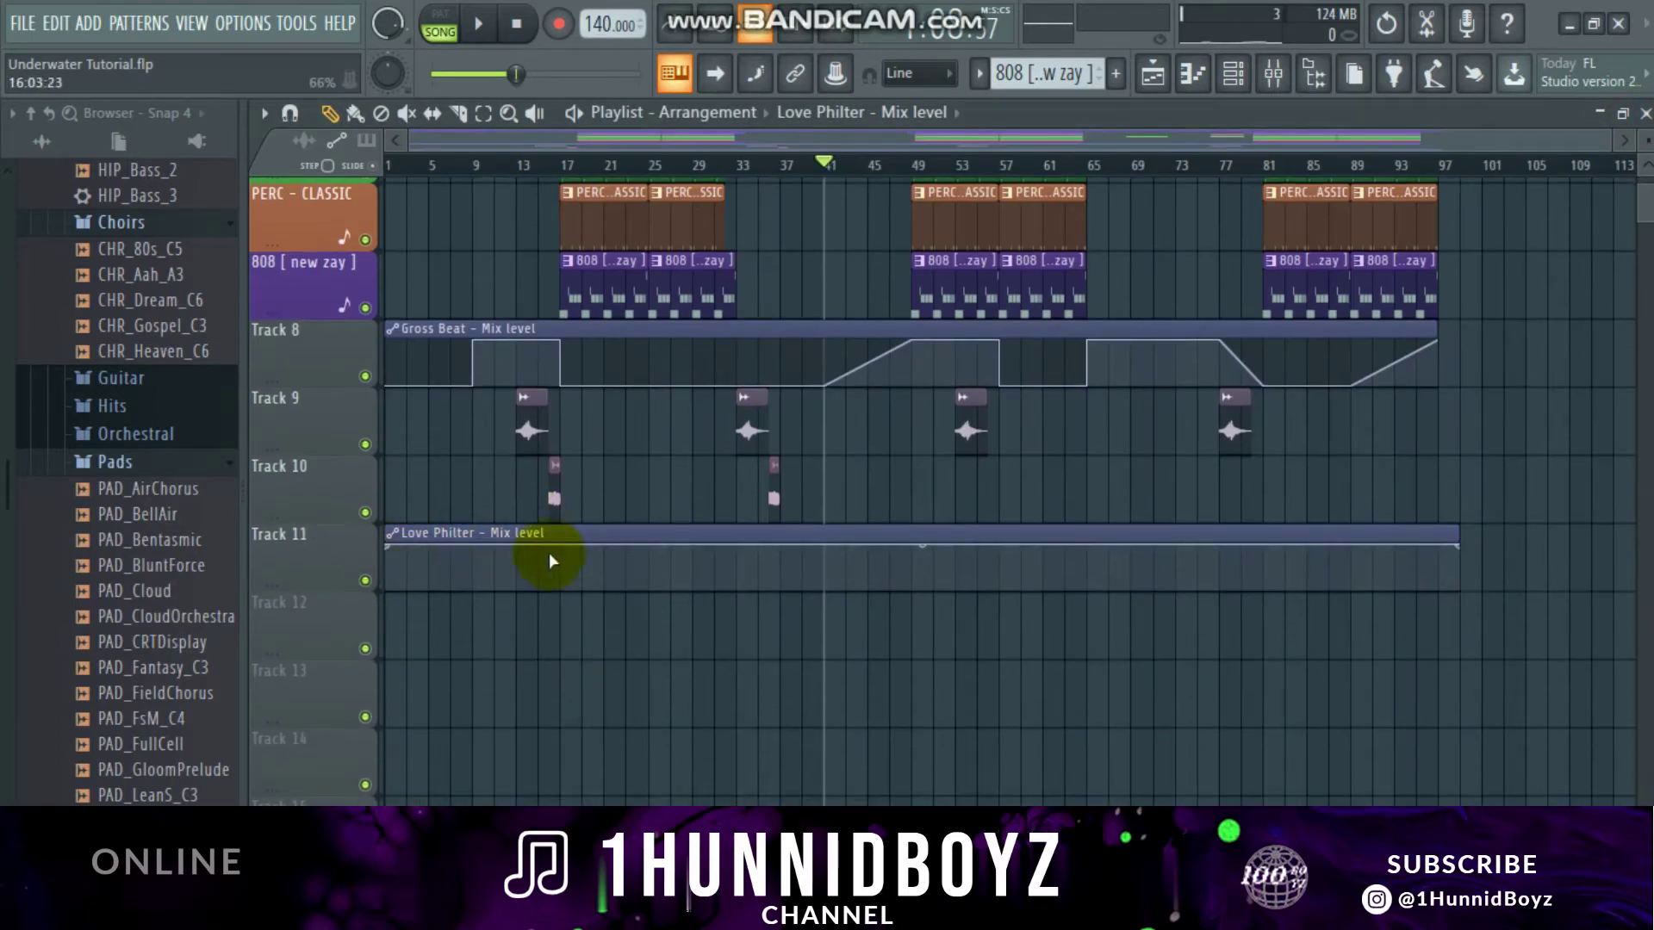
{"action": "scroll", "coordinate": [535, 586], "scroll_direction": "up", "scroll_amount": 1}
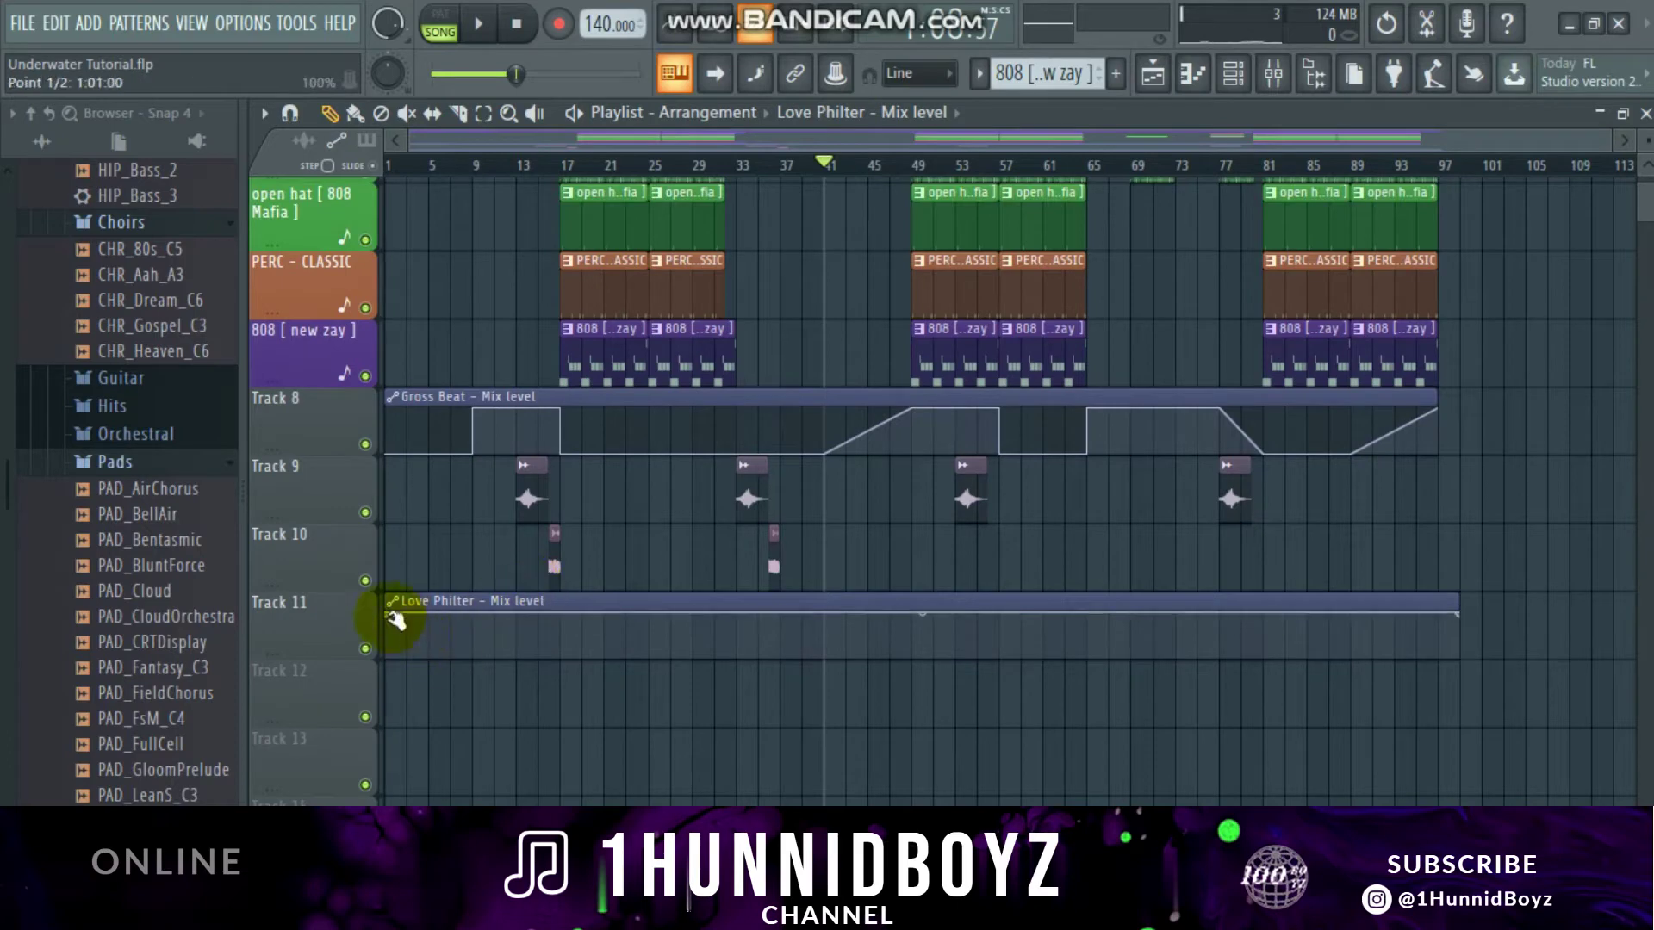
{"action": "left_click_drag", "start_coordinate": [389, 629], "coordinate": [445, 577]}
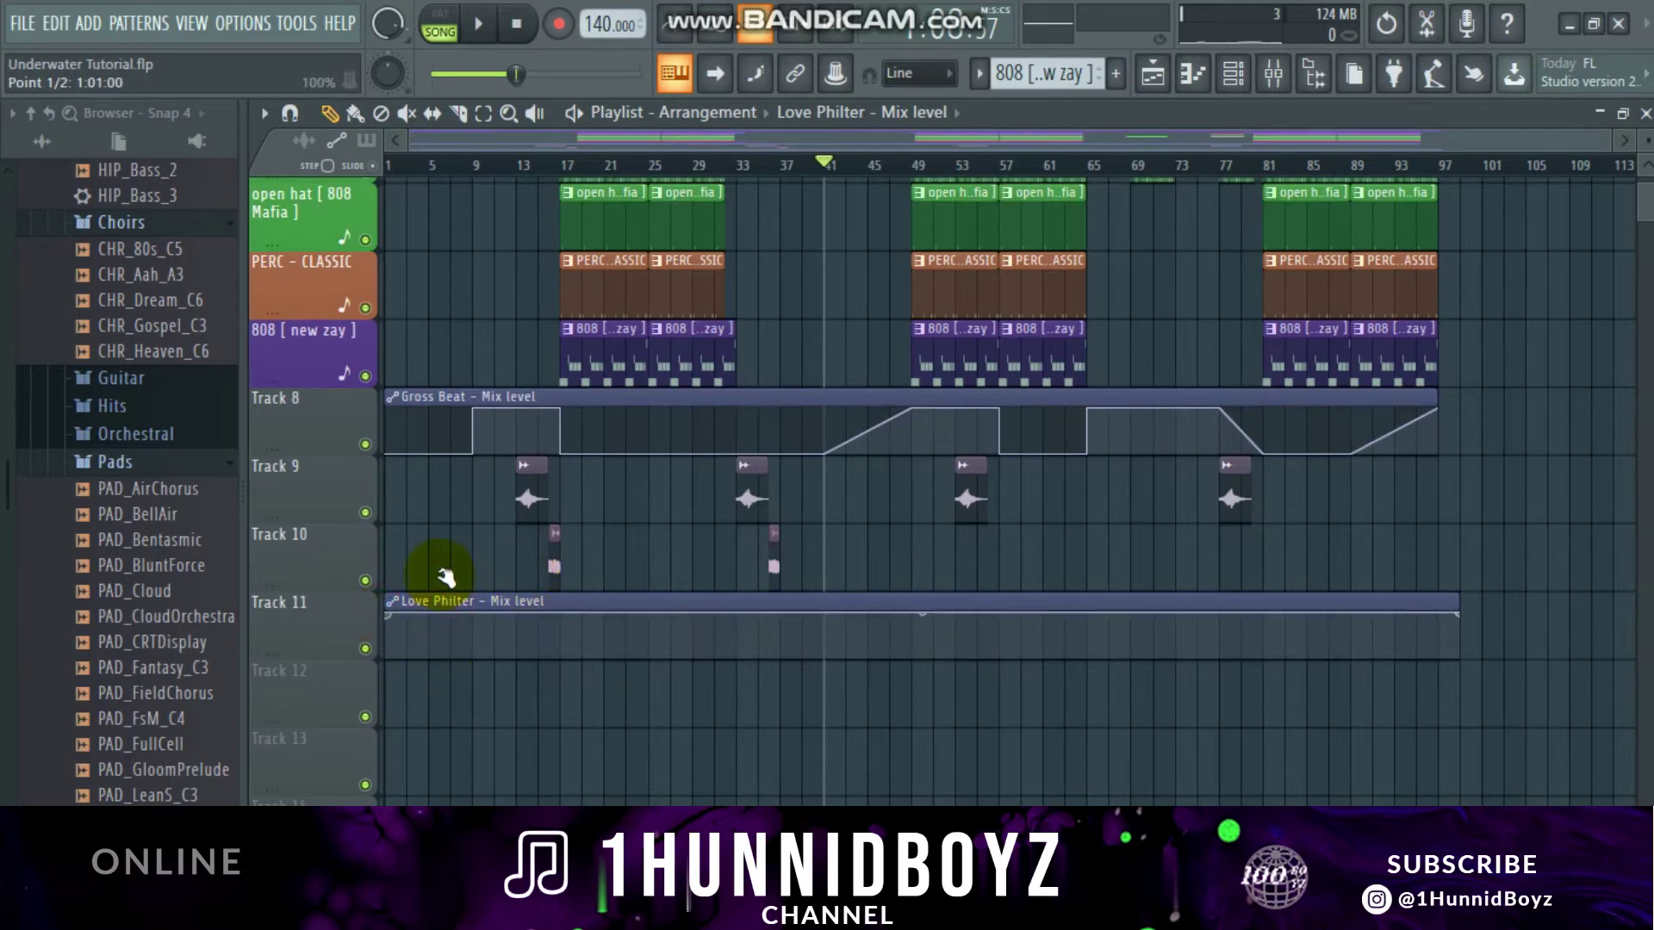
{"action": "left_click", "coordinate": [1274, 75]}
{"action": "left_click", "coordinate": [1275, 75]}
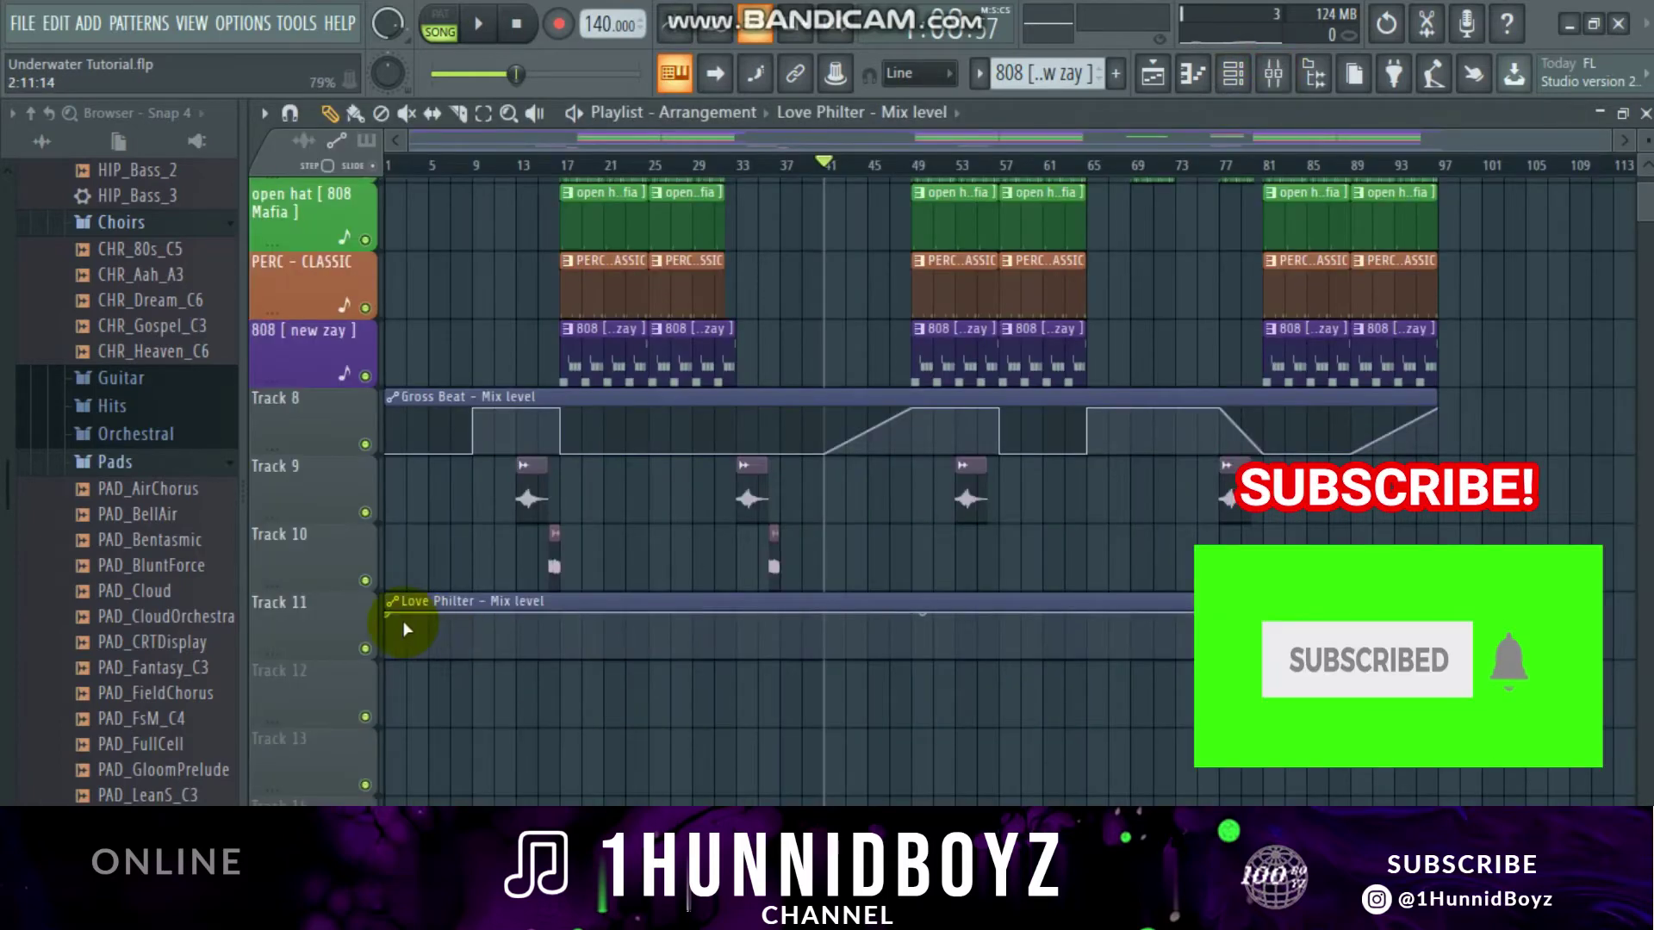
Step: Pull the Mix level automation's start to minimum and add points for a step up at bar 41
{"action": "left_click_drag", "start_coordinate": [396, 618], "coordinate": [927, 663]}
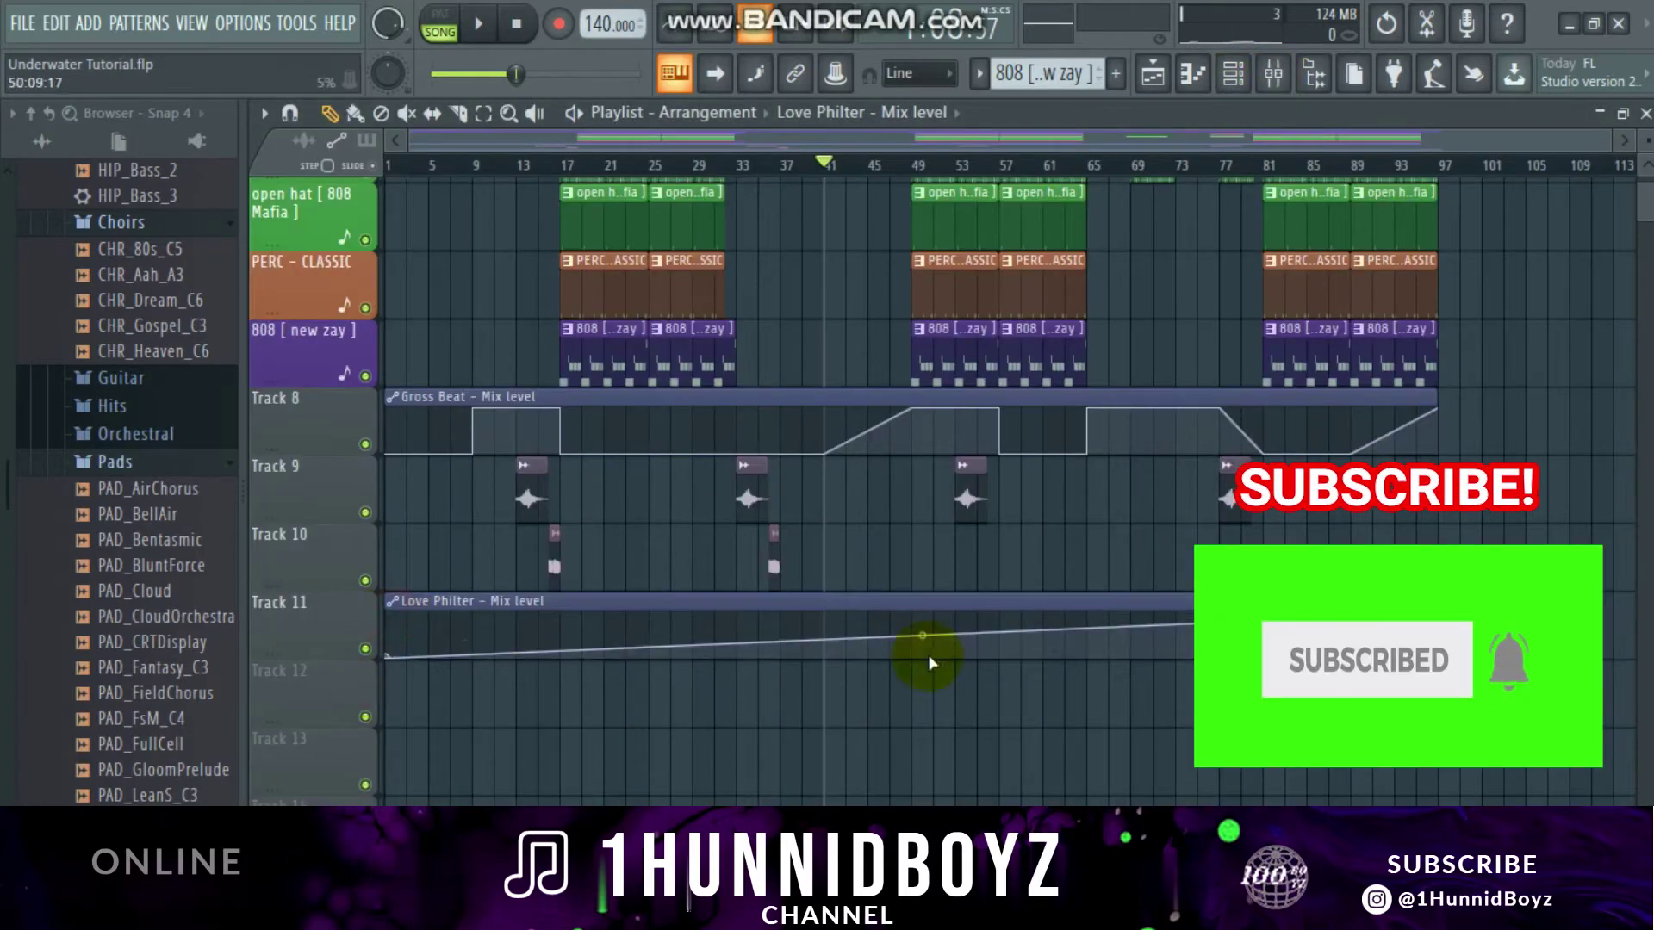
{"action": "left_click", "coordinate": [825, 637]}
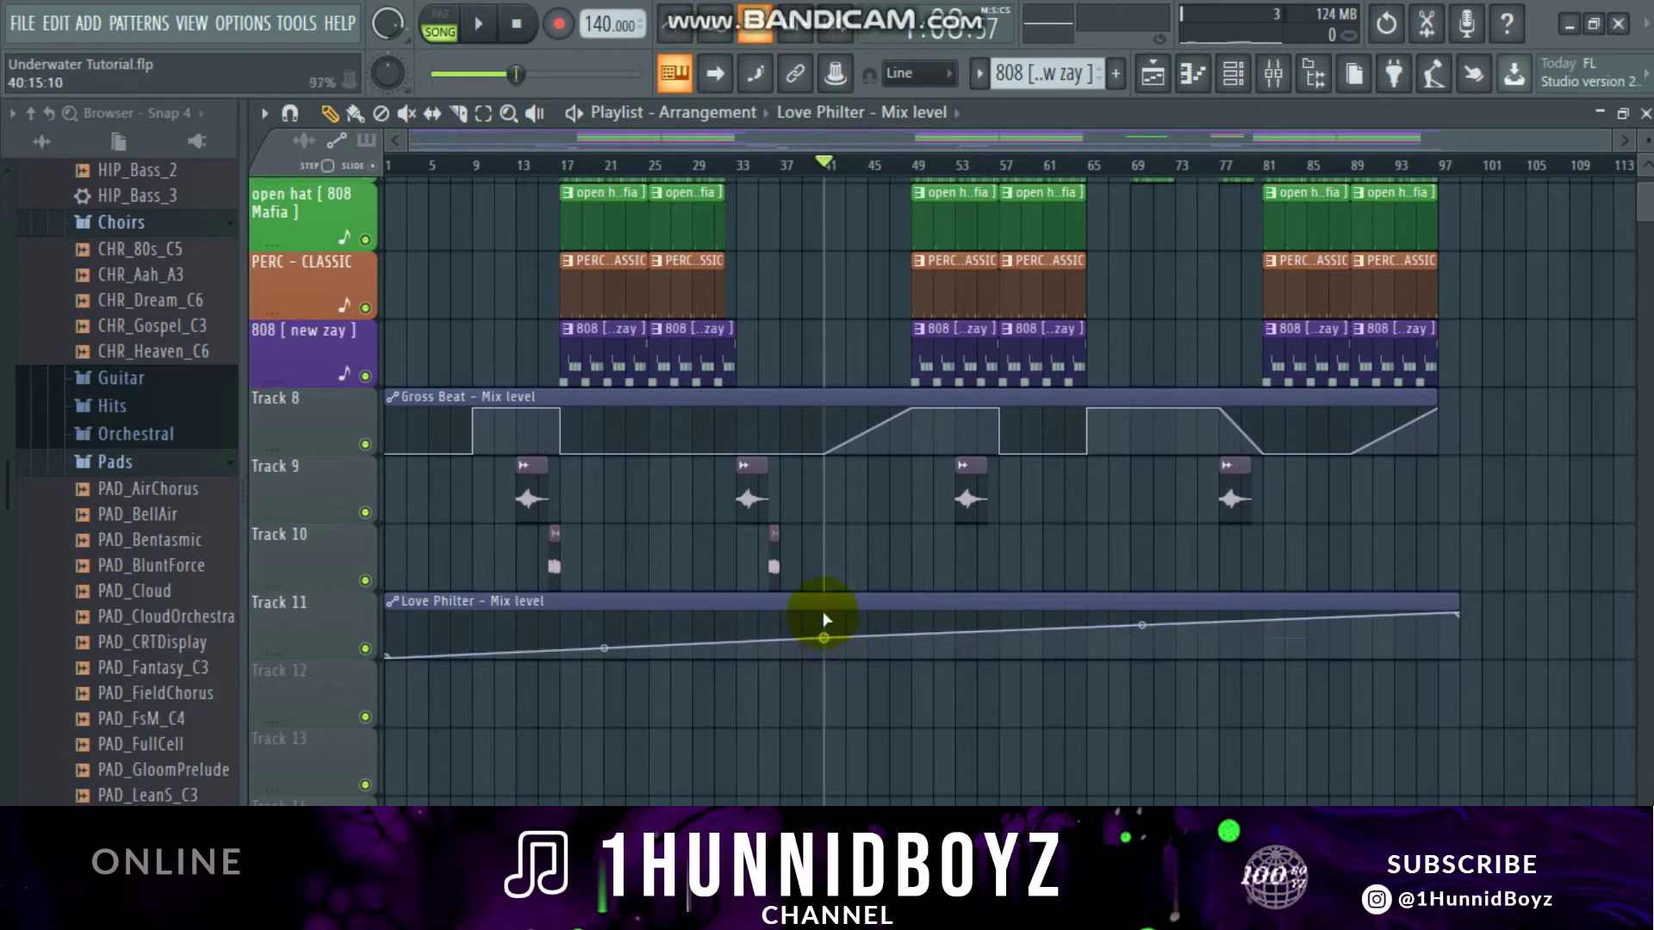
{"action": "right_click", "coordinate": [825, 637]}
{"action": "left_click", "coordinate": [835, 634]}
{"action": "right_click", "coordinate": [825, 637]}
{"action": "left_click", "coordinate": [834, 635]}
{"action": "right_click", "coordinate": [835, 618]}
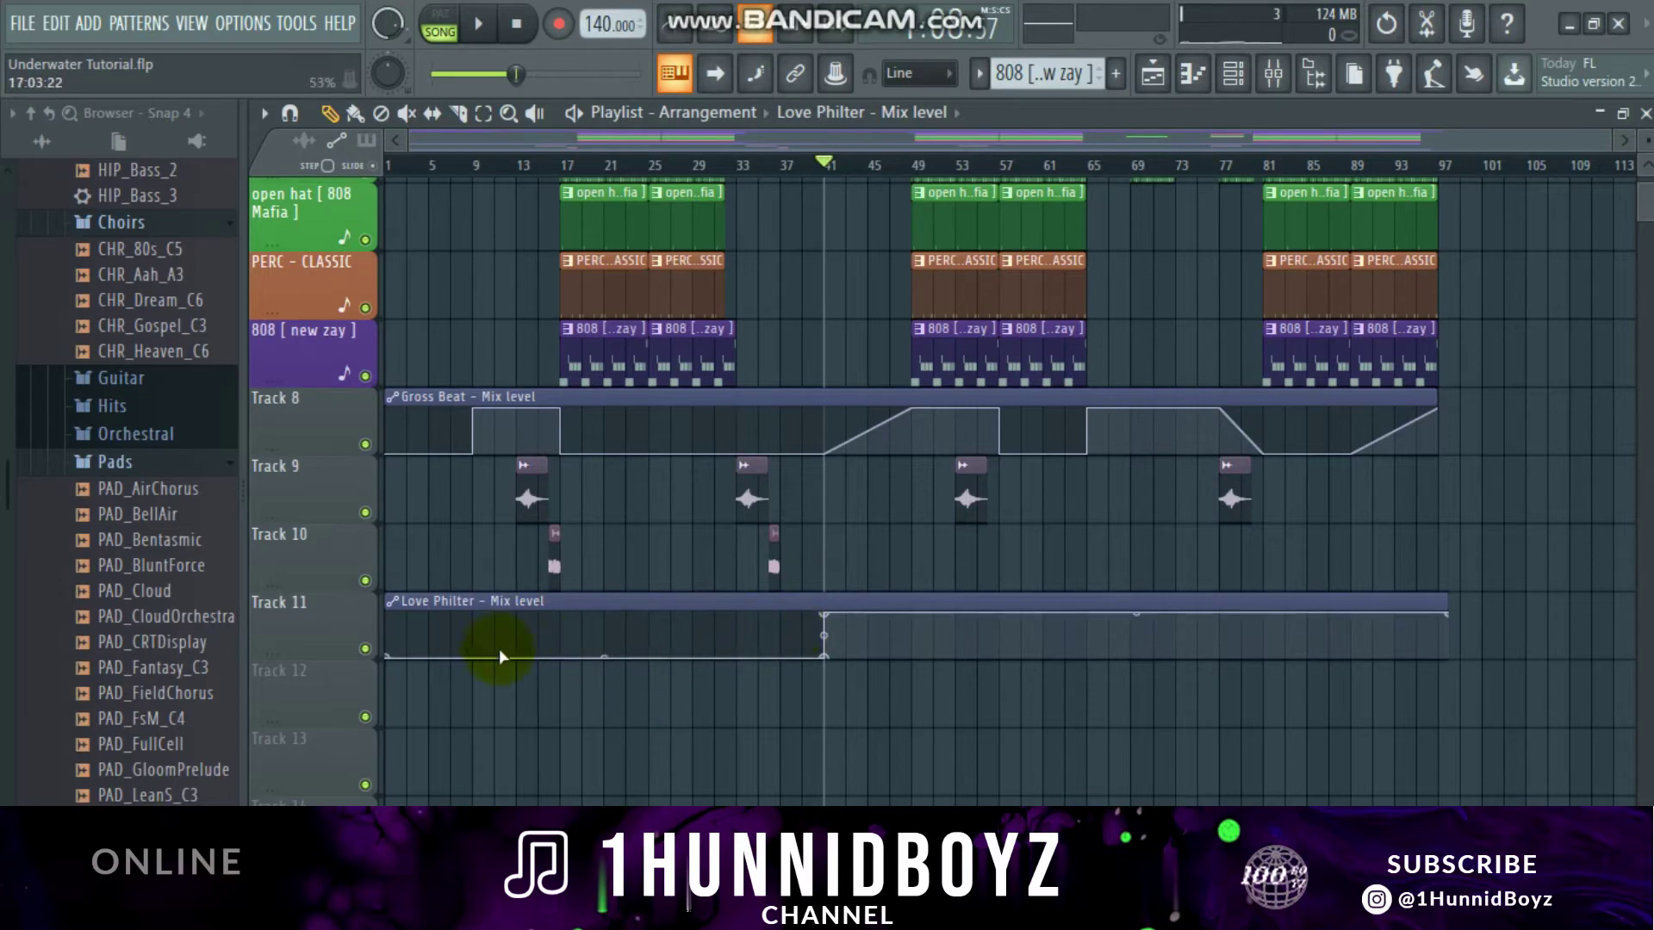
Step: Play from around bar 23 through bar 53 to hear the filter sweep, then stop
{"action": "left_click", "coordinate": [635, 167]}
{"action": "key", "text": "space"}
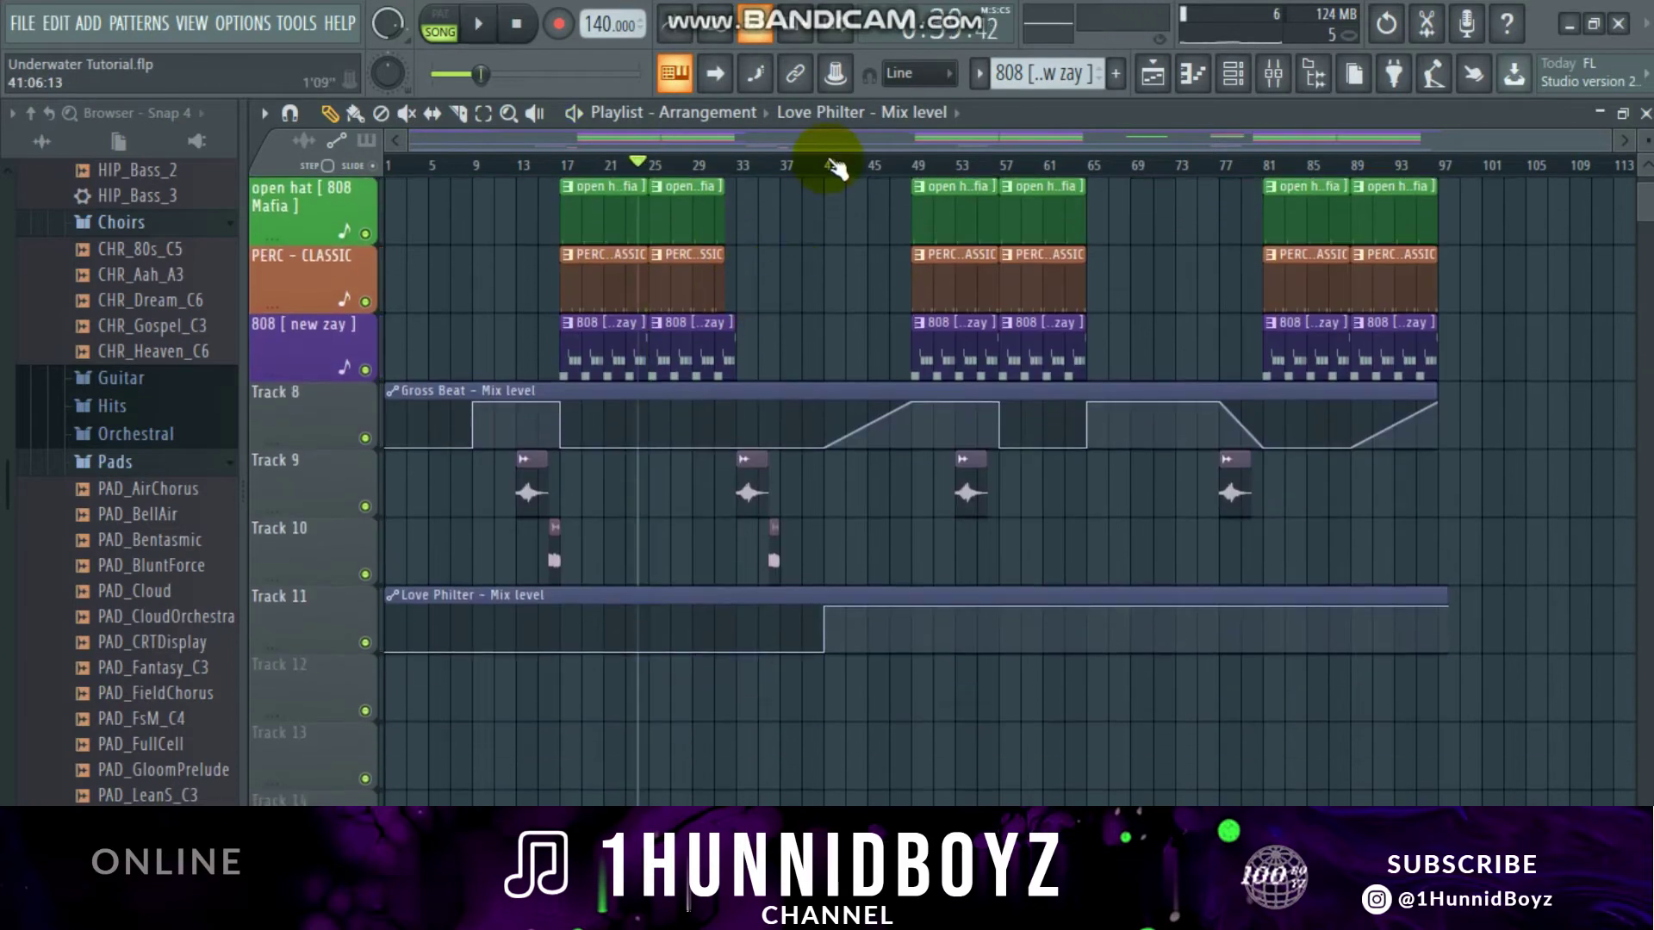
{"action": "scroll", "coordinate": [873, 166], "scroll_direction": "up", "scroll_amount": 5}
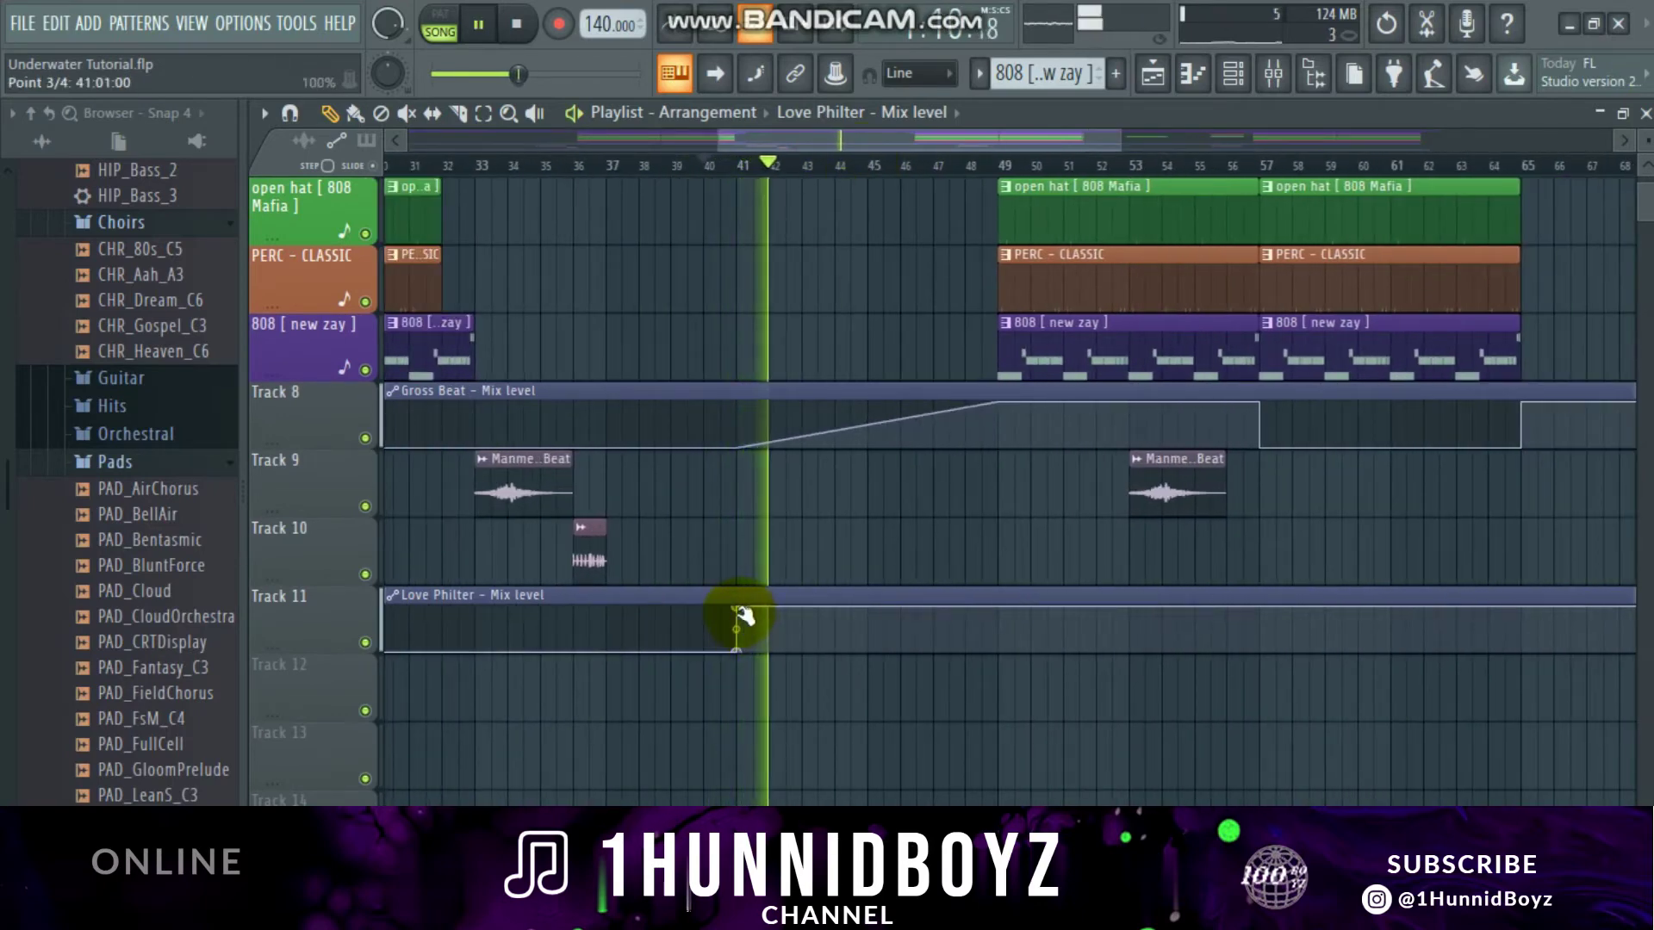
{"action": "scroll", "coordinate": [1088, 561], "scroll_direction": "up", "scroll_amount": 4}
{"action": "scroll", "coordinate": [1089, 560], "scroll_direction": "down", "scroll_amount": 3}
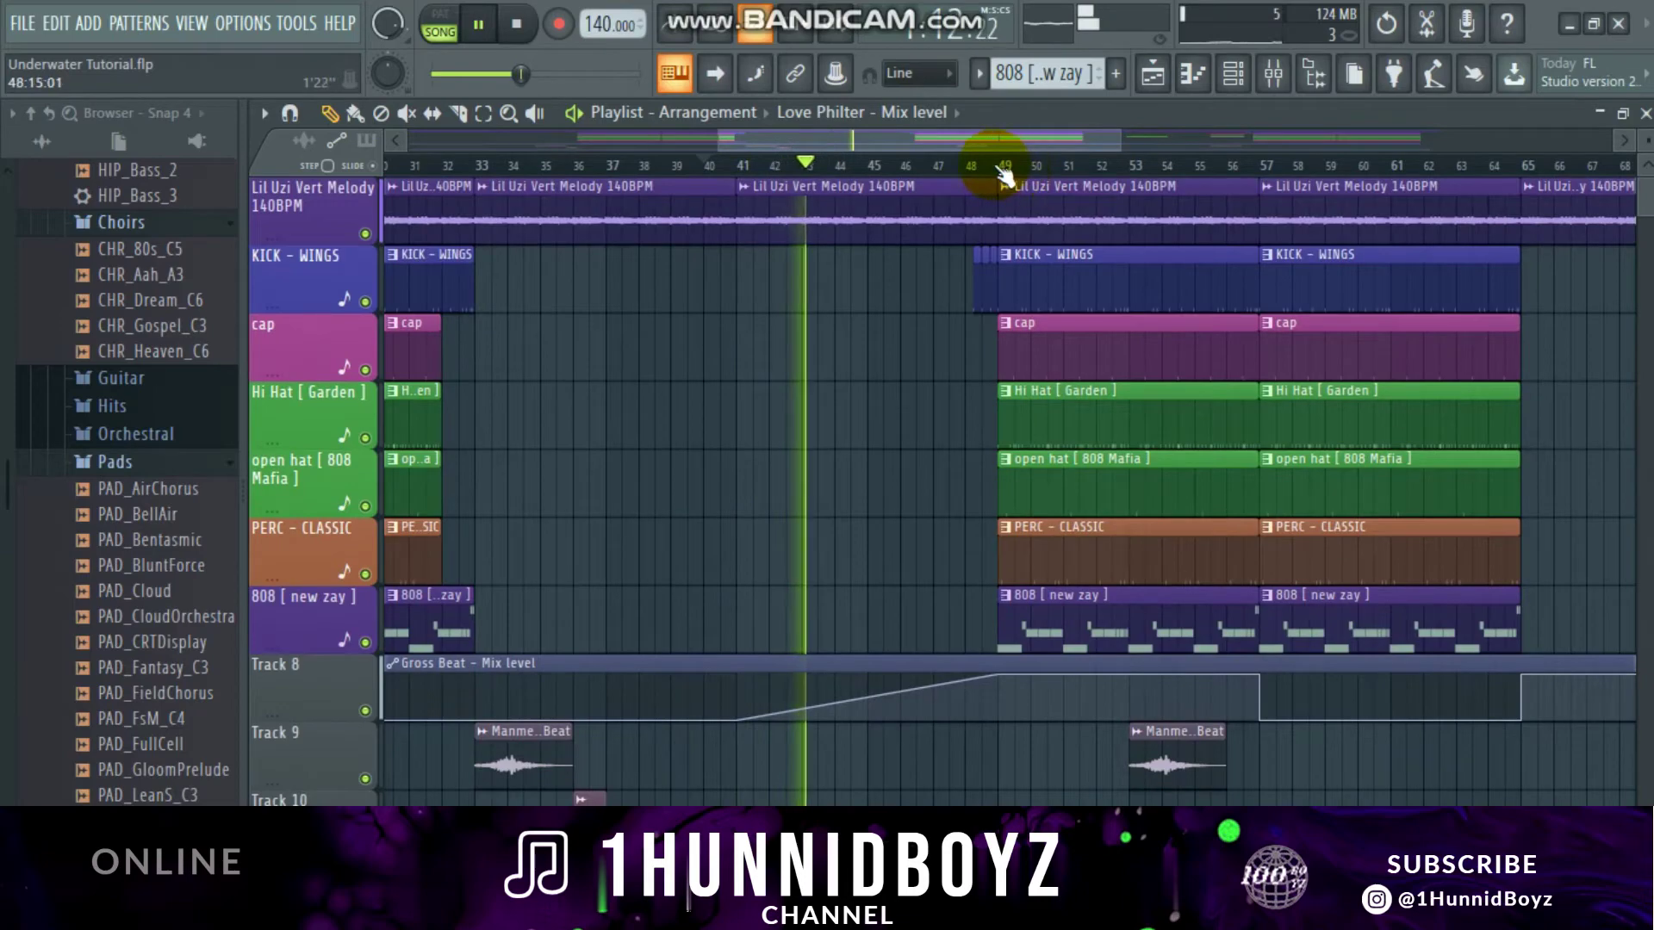
{"action": "scroll", "coordinate": [960, 613], "scroll_direction": "down", "scroll_amount": 4}
{"action": "scroll", "coordinate": [1145, 572], "scroll_direction": "down", "scroll_amount": 2}
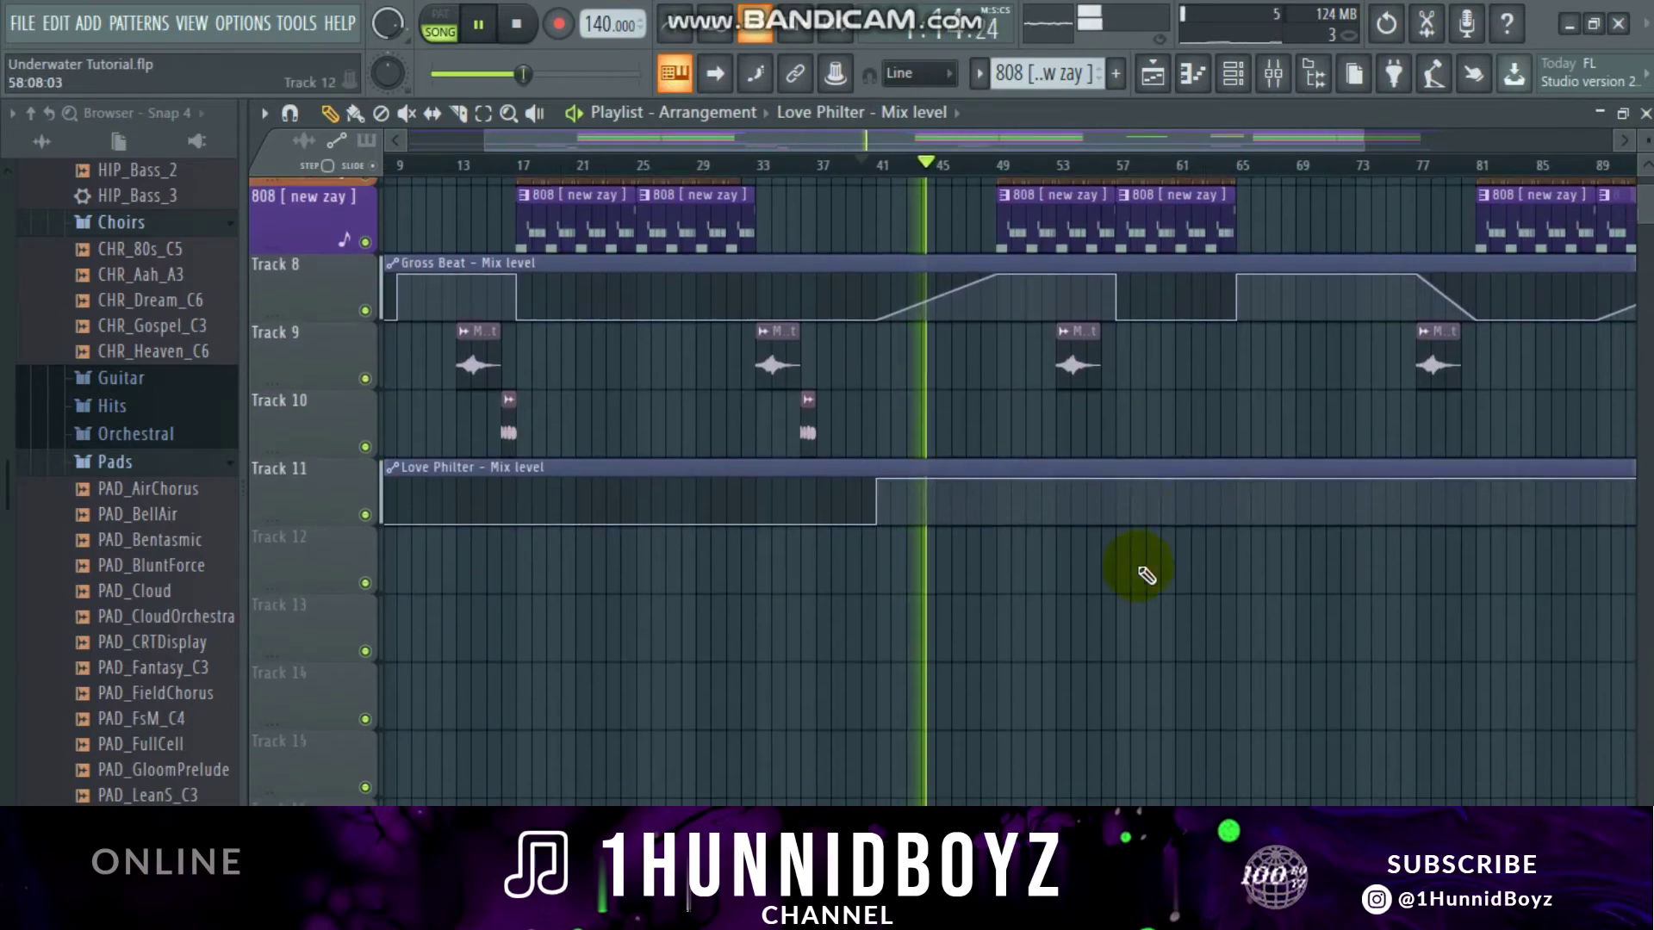
{"action": "scroll", "coordinate": [1052, 229], "scroll_direction": "up", "scroll_amount": 4}
{"action": "scroll", "coordinate": [1103, 169], "scroll_direction": "up", "scroll_amount": 2}
{"action": "left_click", "coordinate": [1007, 167]}
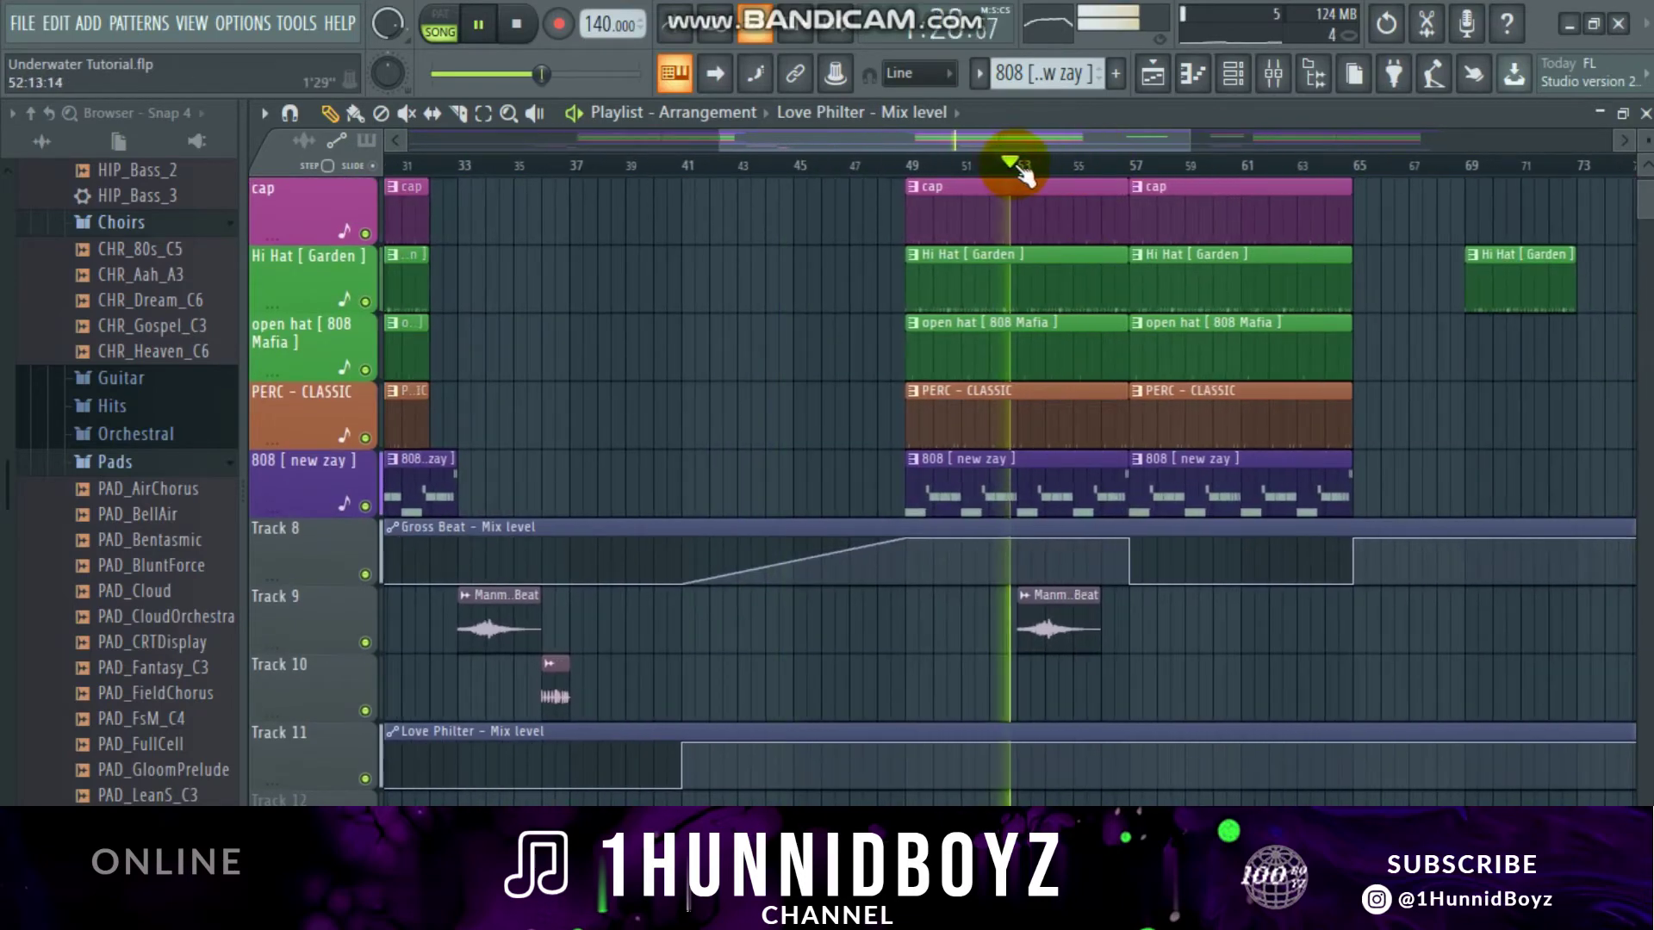
{"action": "scroll", "coordinate": [1073, 159], "scroll_direction": "up", "scroll_amount": 2}
{"action": "scroll", "coordinate": [1080, 378], "scroll_direction": "down", "scroll_amount": 1}
{"action": "scroll", "coordinate": [1080, 379], "scroll_direction": "down", "scroll_amount": 1}
{"action": "key", "text": "space"}
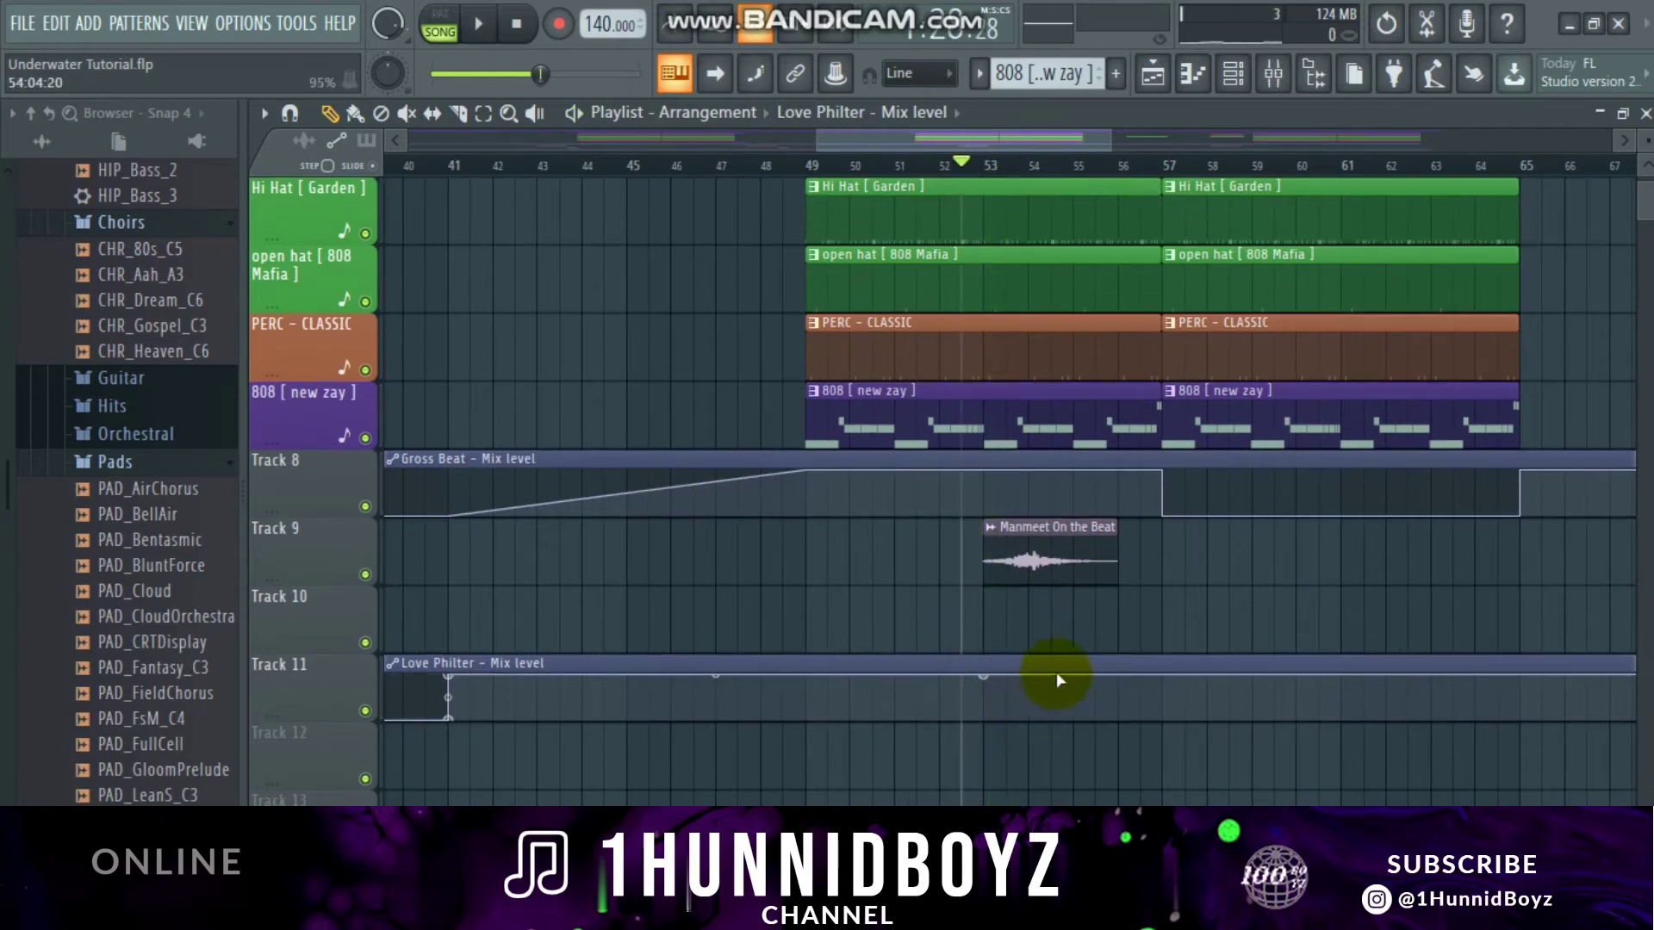
Step: Add a point that ramps the Mix level down low and drop the final point to the bottom
{"action": "right_click", "coordinate": [1154, 679]}
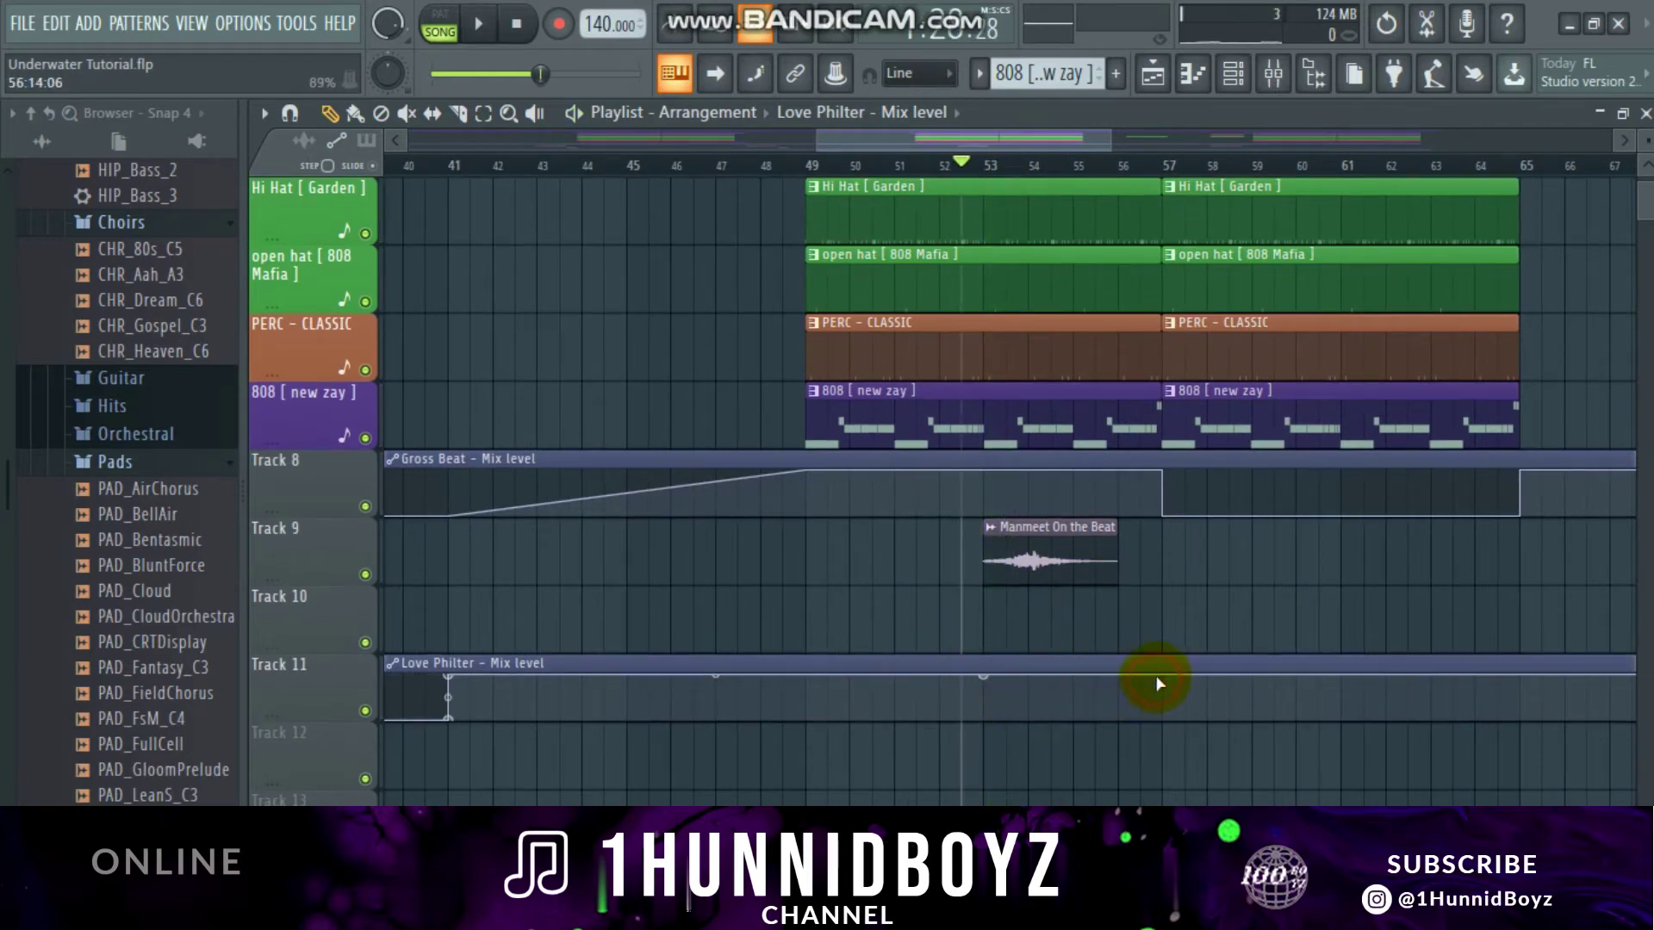
{"action": "left_click_drag", "start_coordinate": [1154, 678], "coordinate": [1162, 722]}
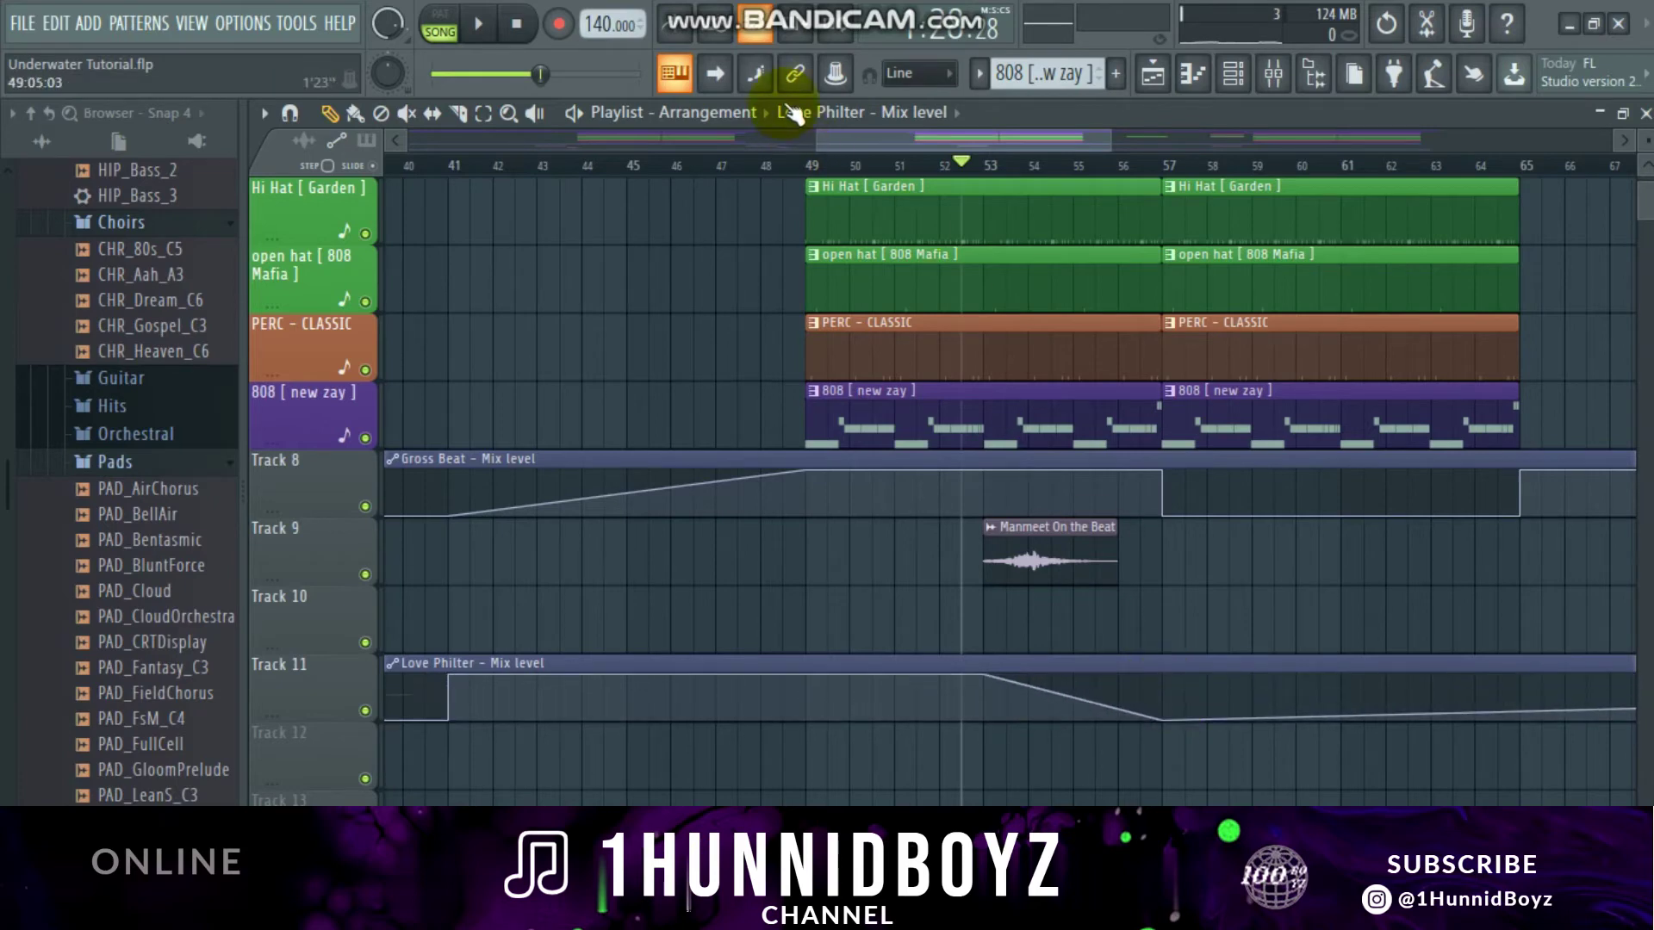
{"action": "scroll", "coordinate": [793, 165], "scroll_direction": "down", "scroll_amount": 5}
{"action": "left_click_drag", "start_coordinate": [1467, 689], "coordinate": [1458, 762]}
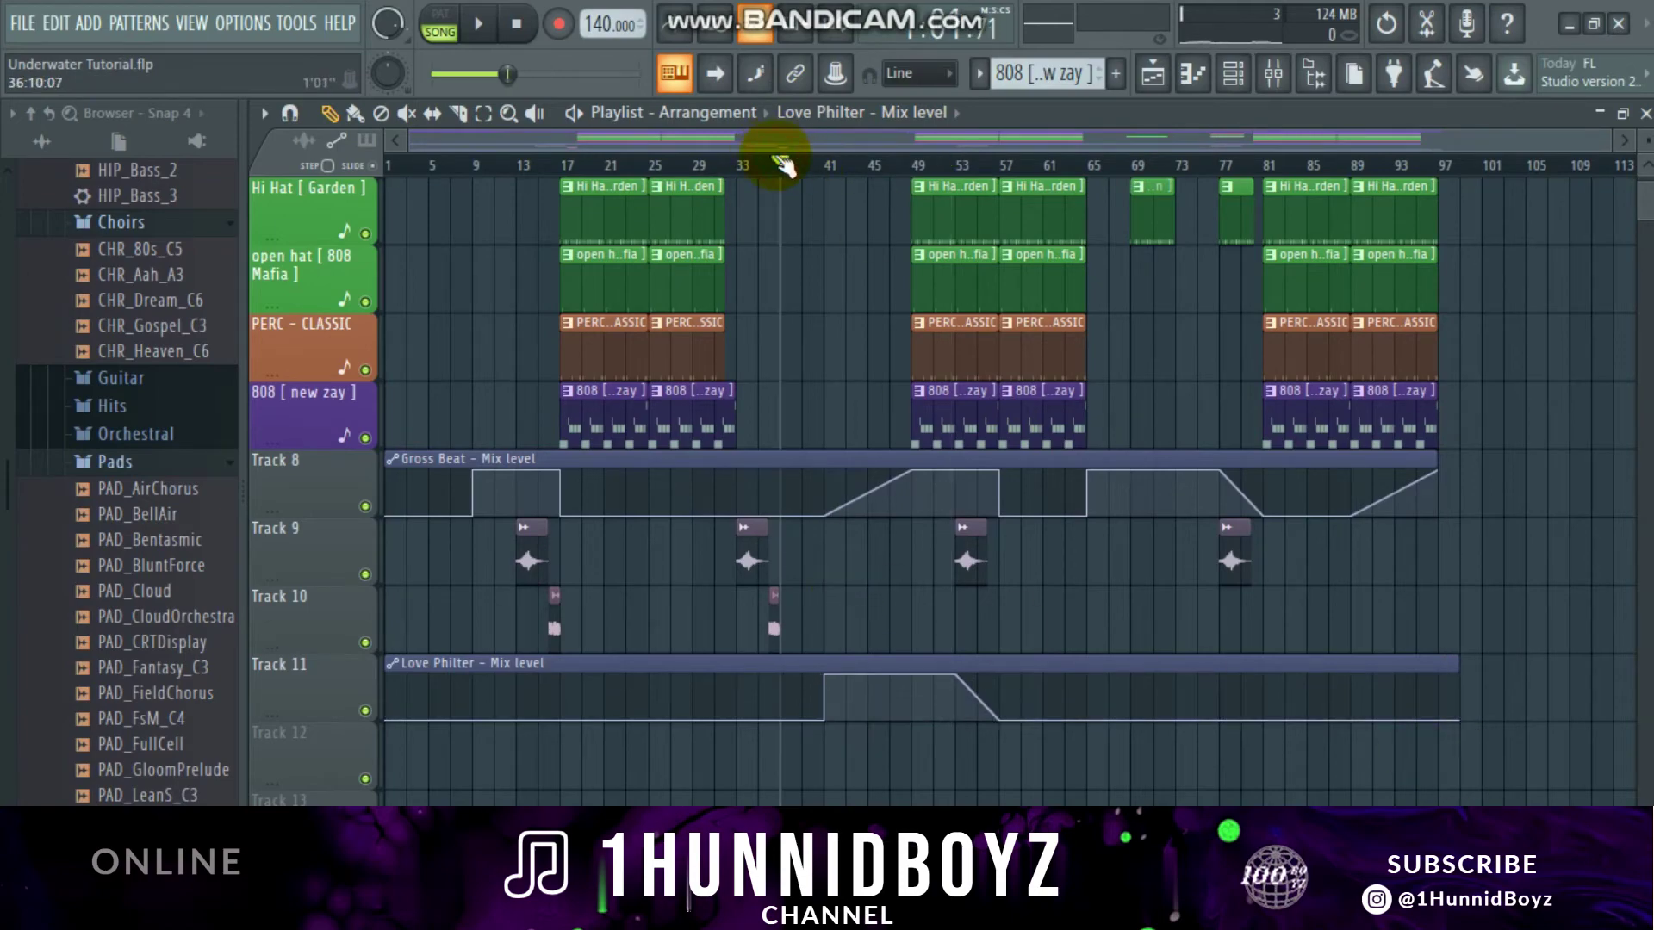
{"action": "scroll", "coordinate": [782, 165], "scroll_direction": "up", "scroll_amount": 5}
{"action": "left_click", "coordinate": [586, 168]}
{"action": "key", "text": "space"}
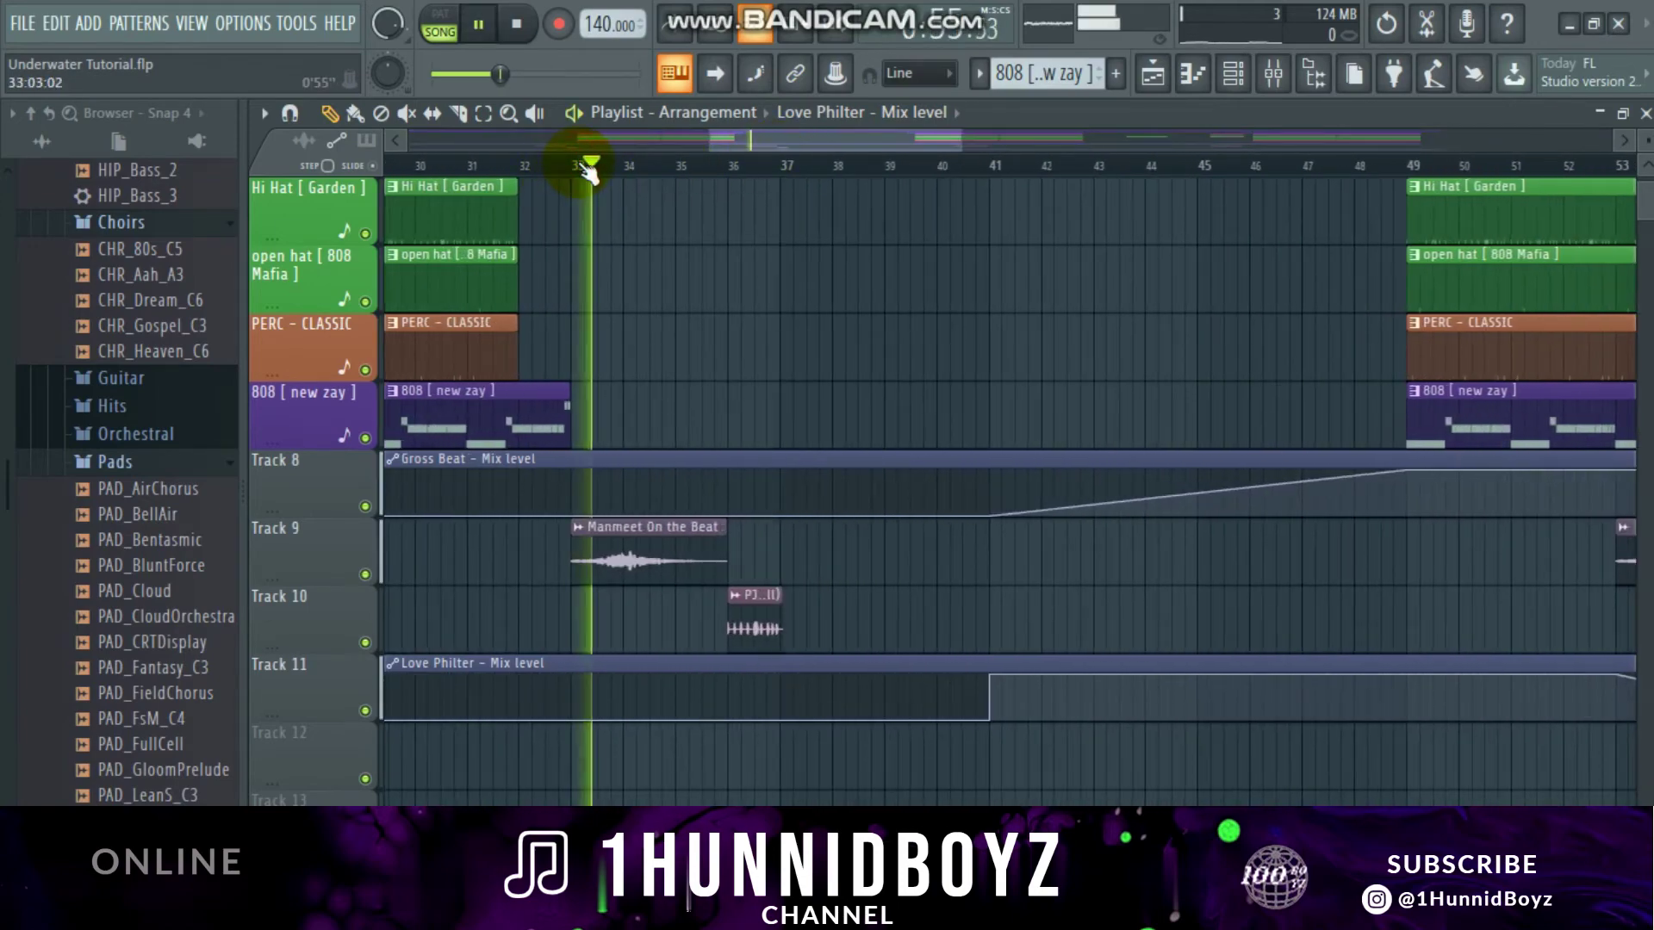
{"action": "scroll", "coordinate": [587, 168], "scroll_direction": "down", "scroll_amount": 3}
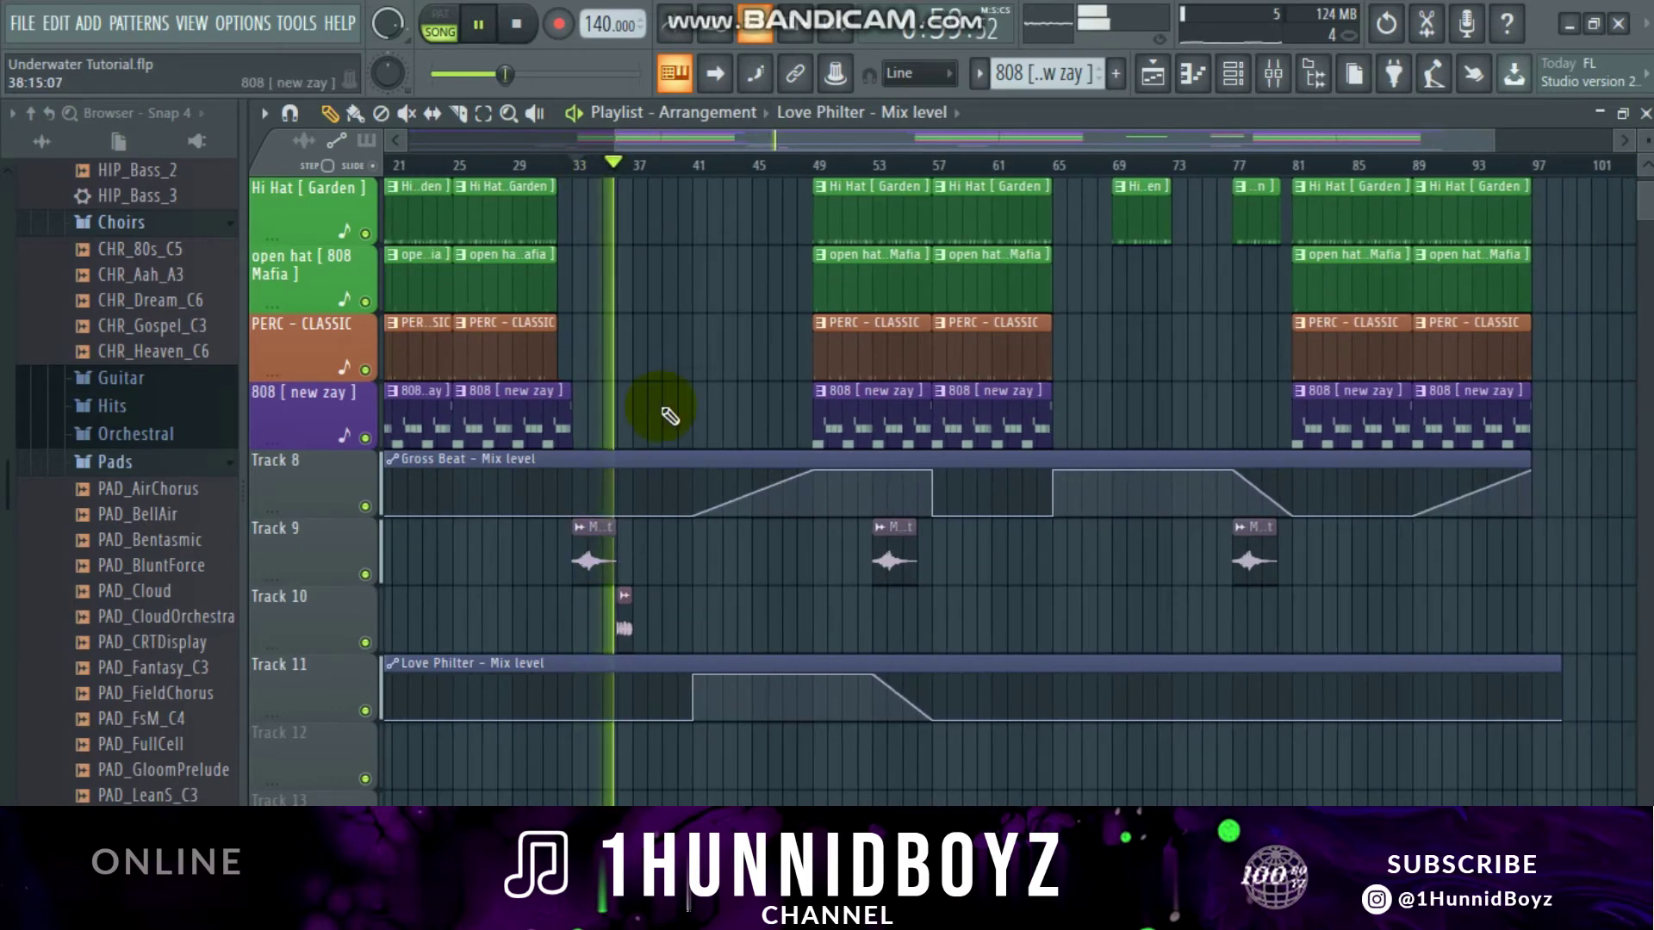
{"action": "scroll", "coordinate": [664, 413], "scroll_direction": "up", "scroll_amount": 3}
{"action": "scroll", "coordinate": [664, 413], "scroll_direction": "down", "scroll_amount": 2, "text": "ctrl"}
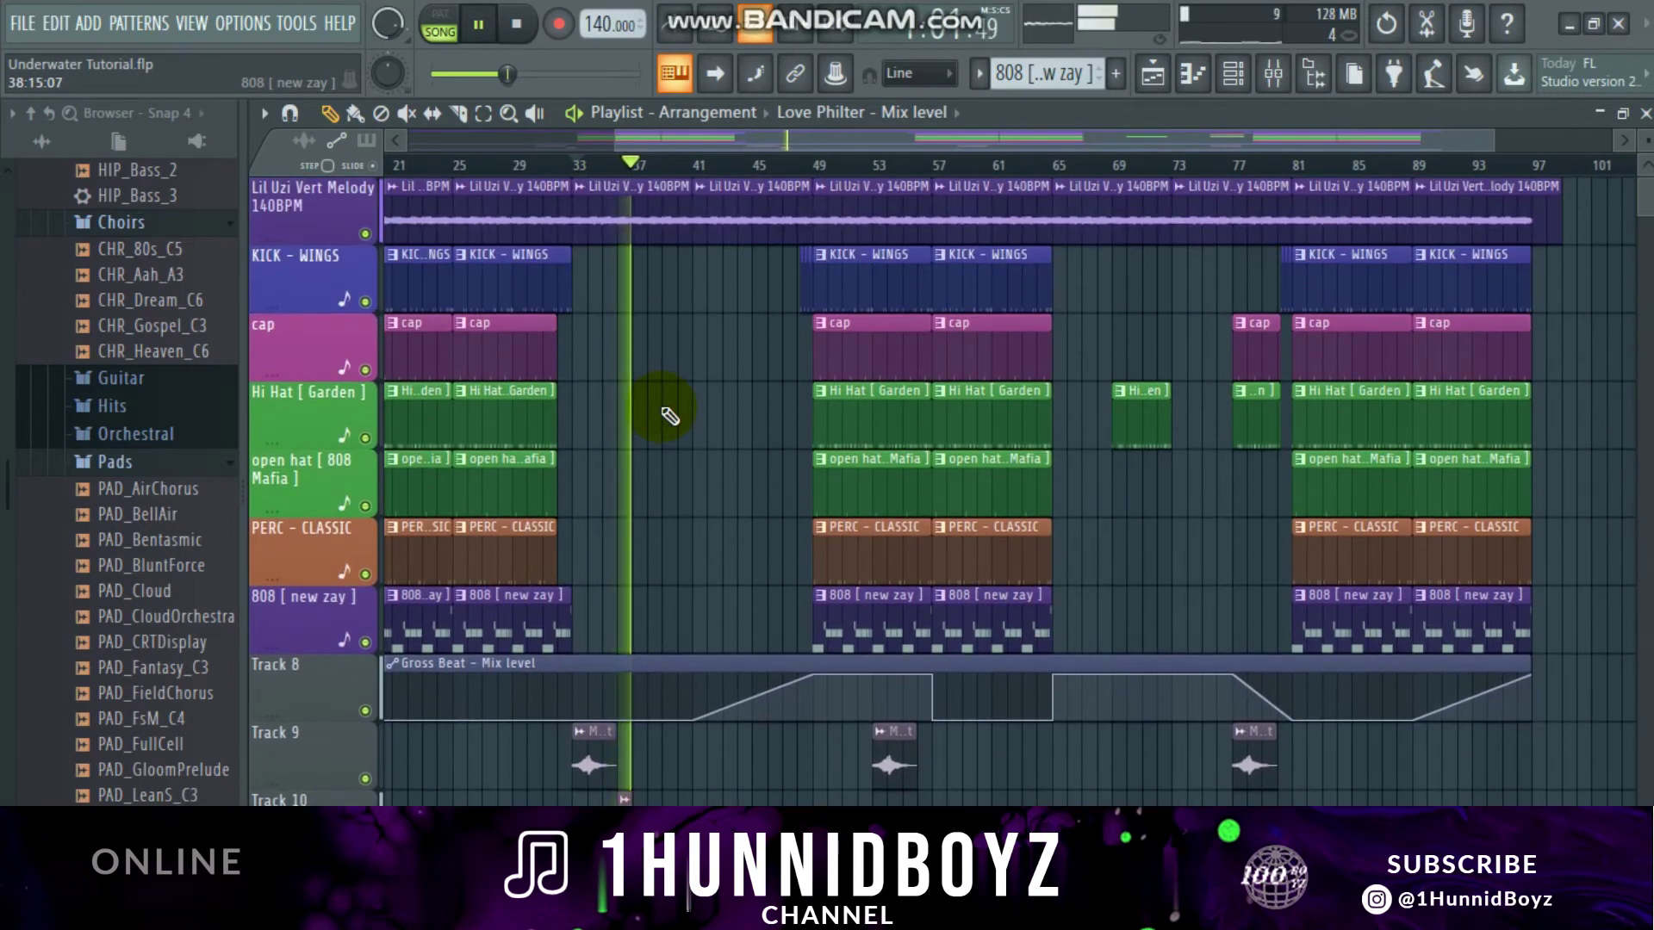
{"action": "scroll", "coordinate": [665, 415], "scroll_direction": "down", "scroll_amount": 2}
{"action": "scroll", "coordinate": [705, 184], "scroll_direction": "up", "scroll_amount": 2, "text": "ctrl"}
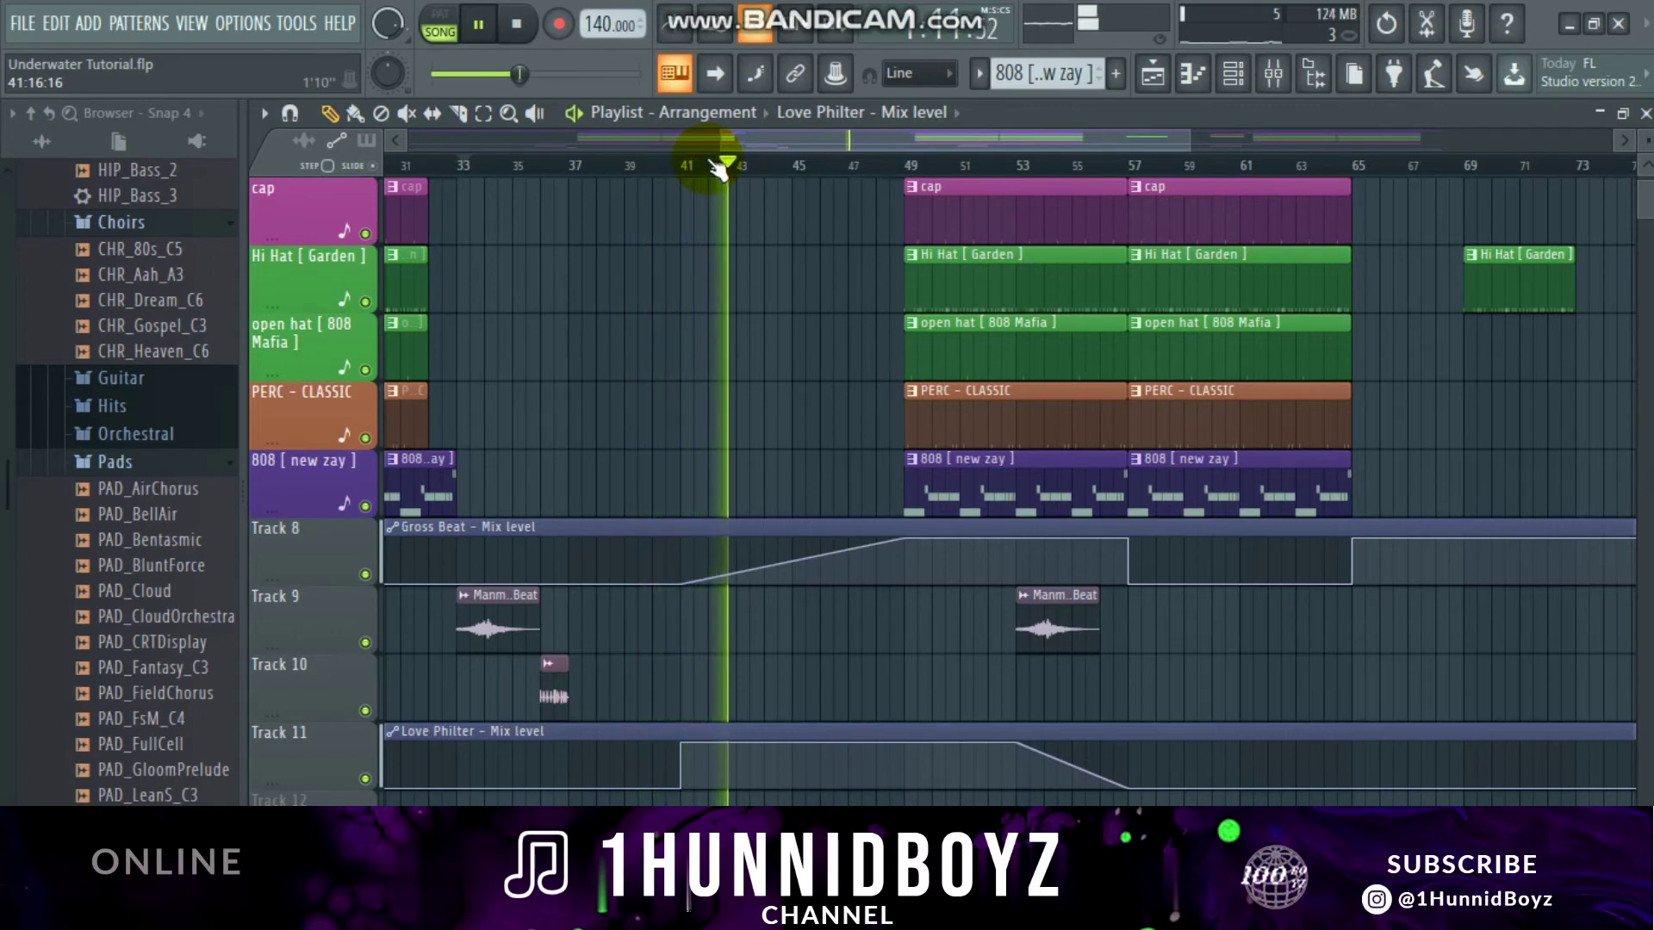
{"action": "scroll", "coordinate": [925, 524], "scroll_direction": "up", "scroll_amount": 2}
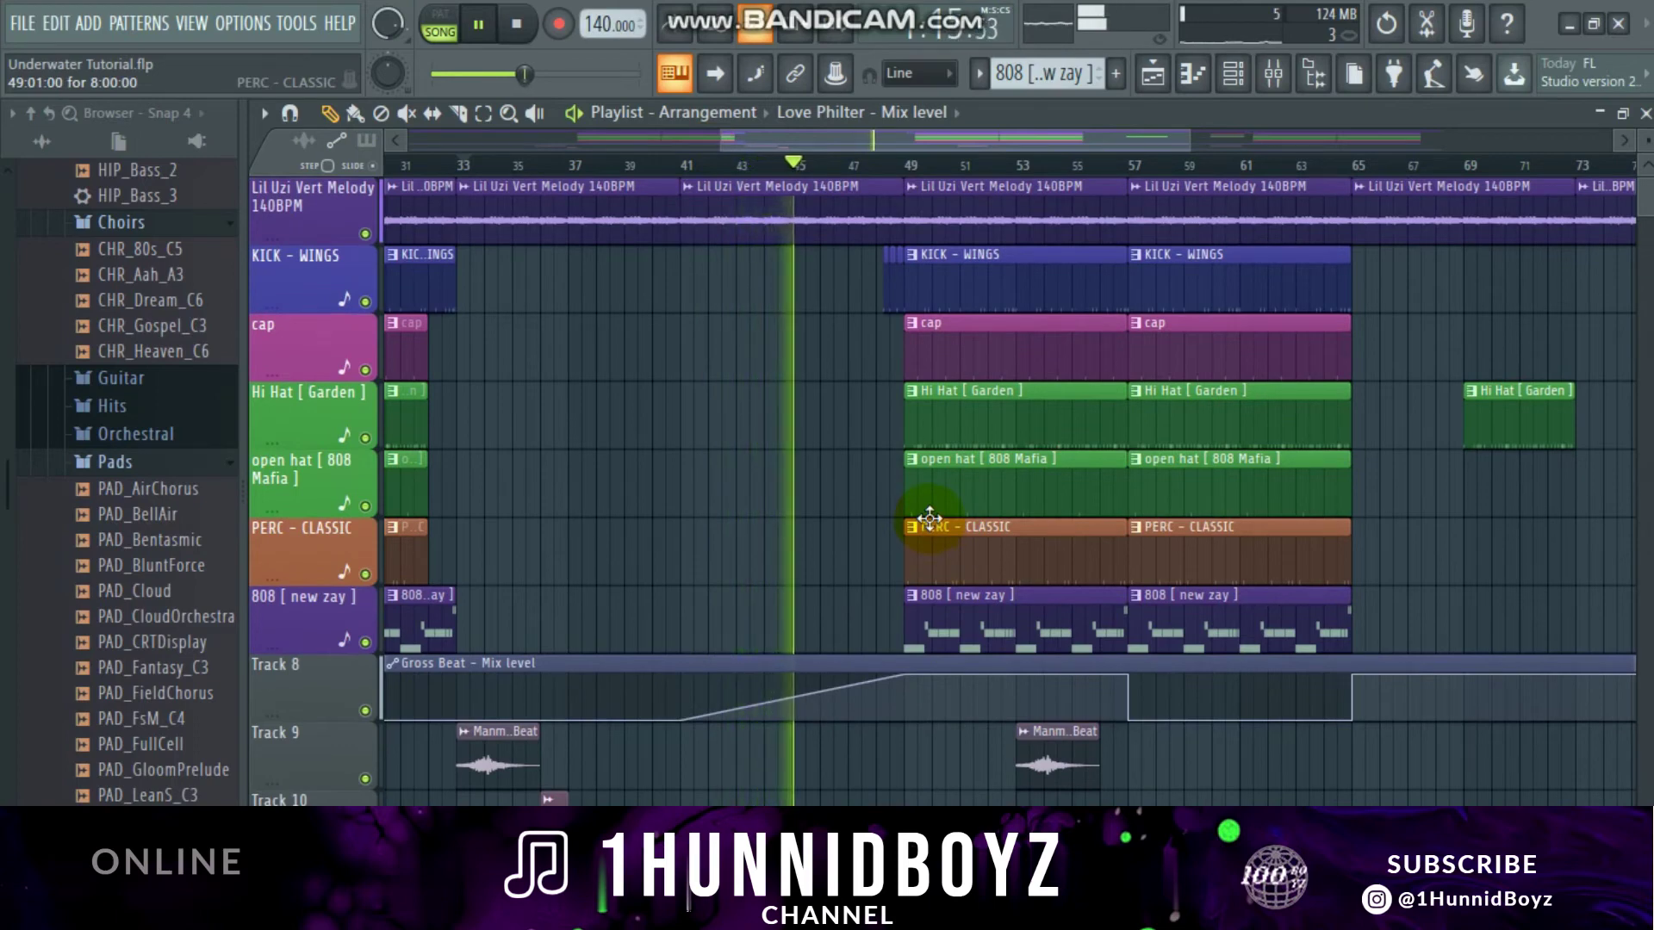
{"action": "scroll", "coordinate": [1011, 495], "scroll_direction": "down", "scroll_amount": 2}
{"action": "scroll", "coordinate": [1011, 496], "scroll_direction": "up", "scroll_amount": 2}
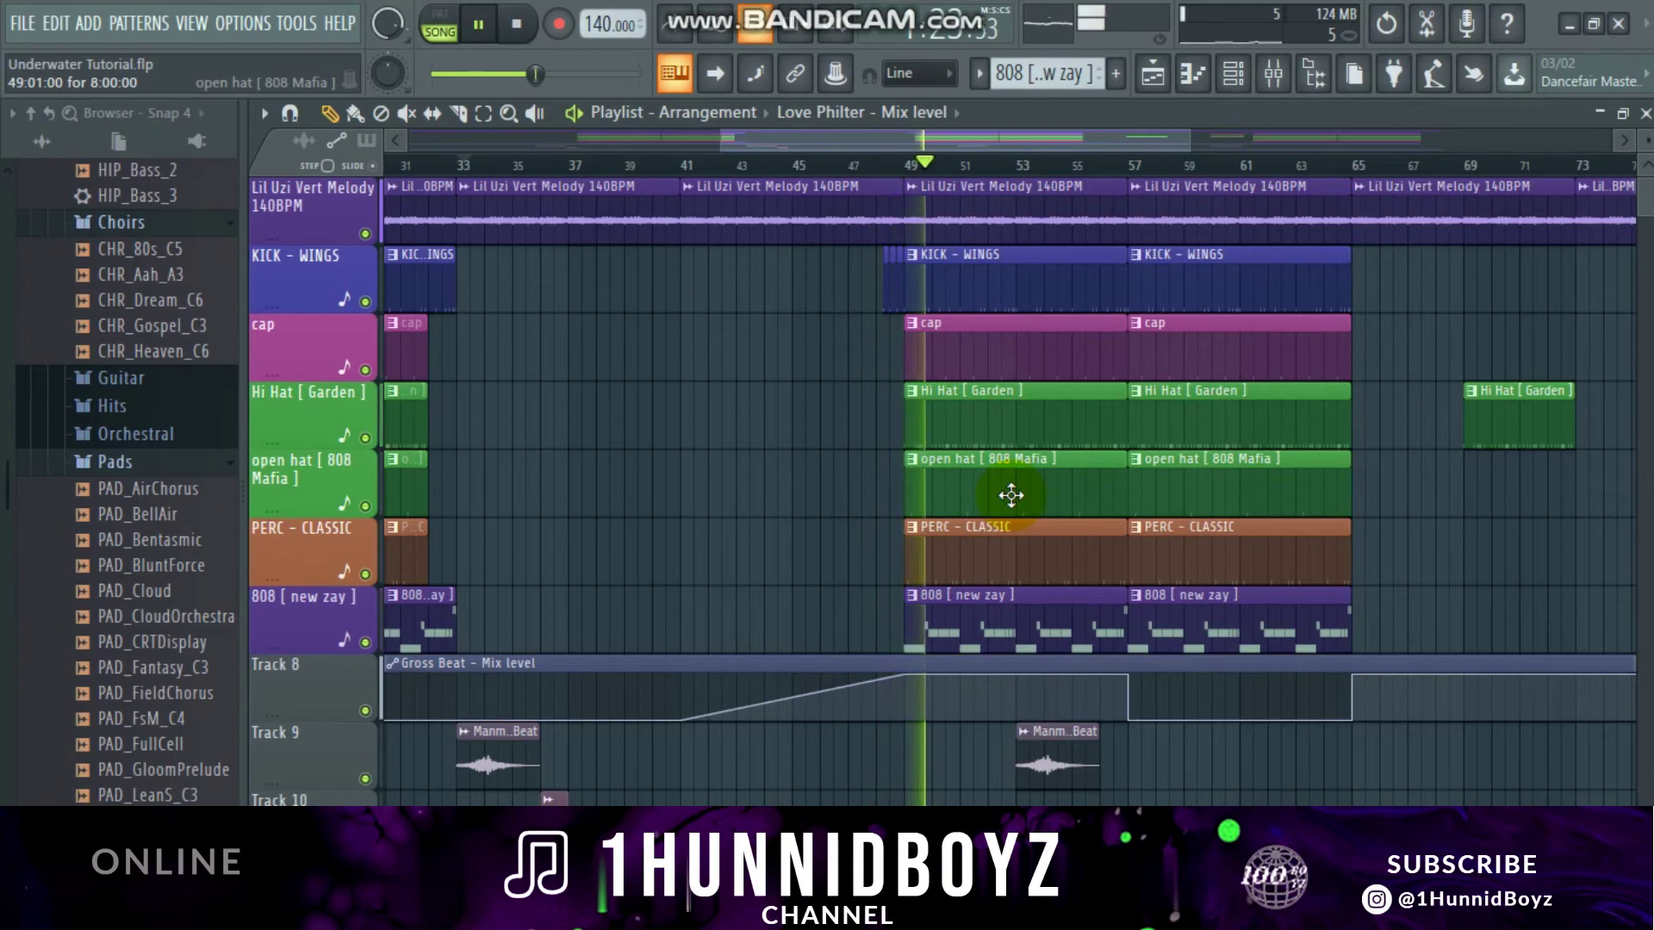
{"action": "left_click", "coordinate": [1273, 73]}
{"action": "left_click", "coordinate": [1507, 223]}
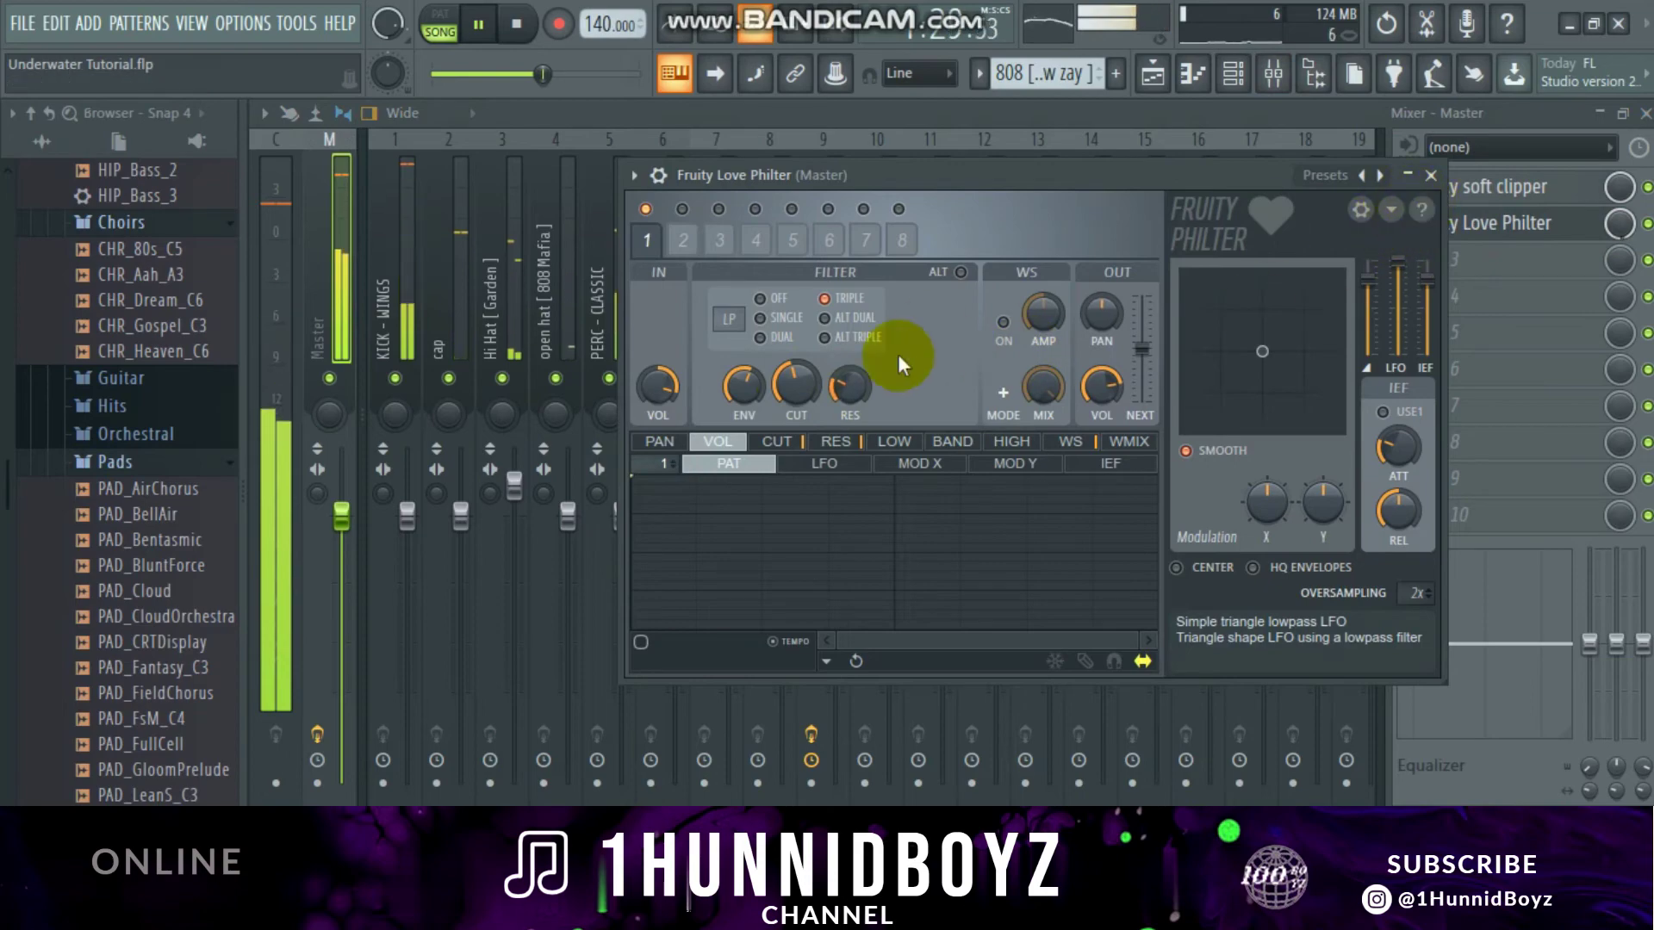
{"action": "left_click", "coordinate": [1430, 175]}
{"action": "left_click", "coordinate": [1644, 113]}
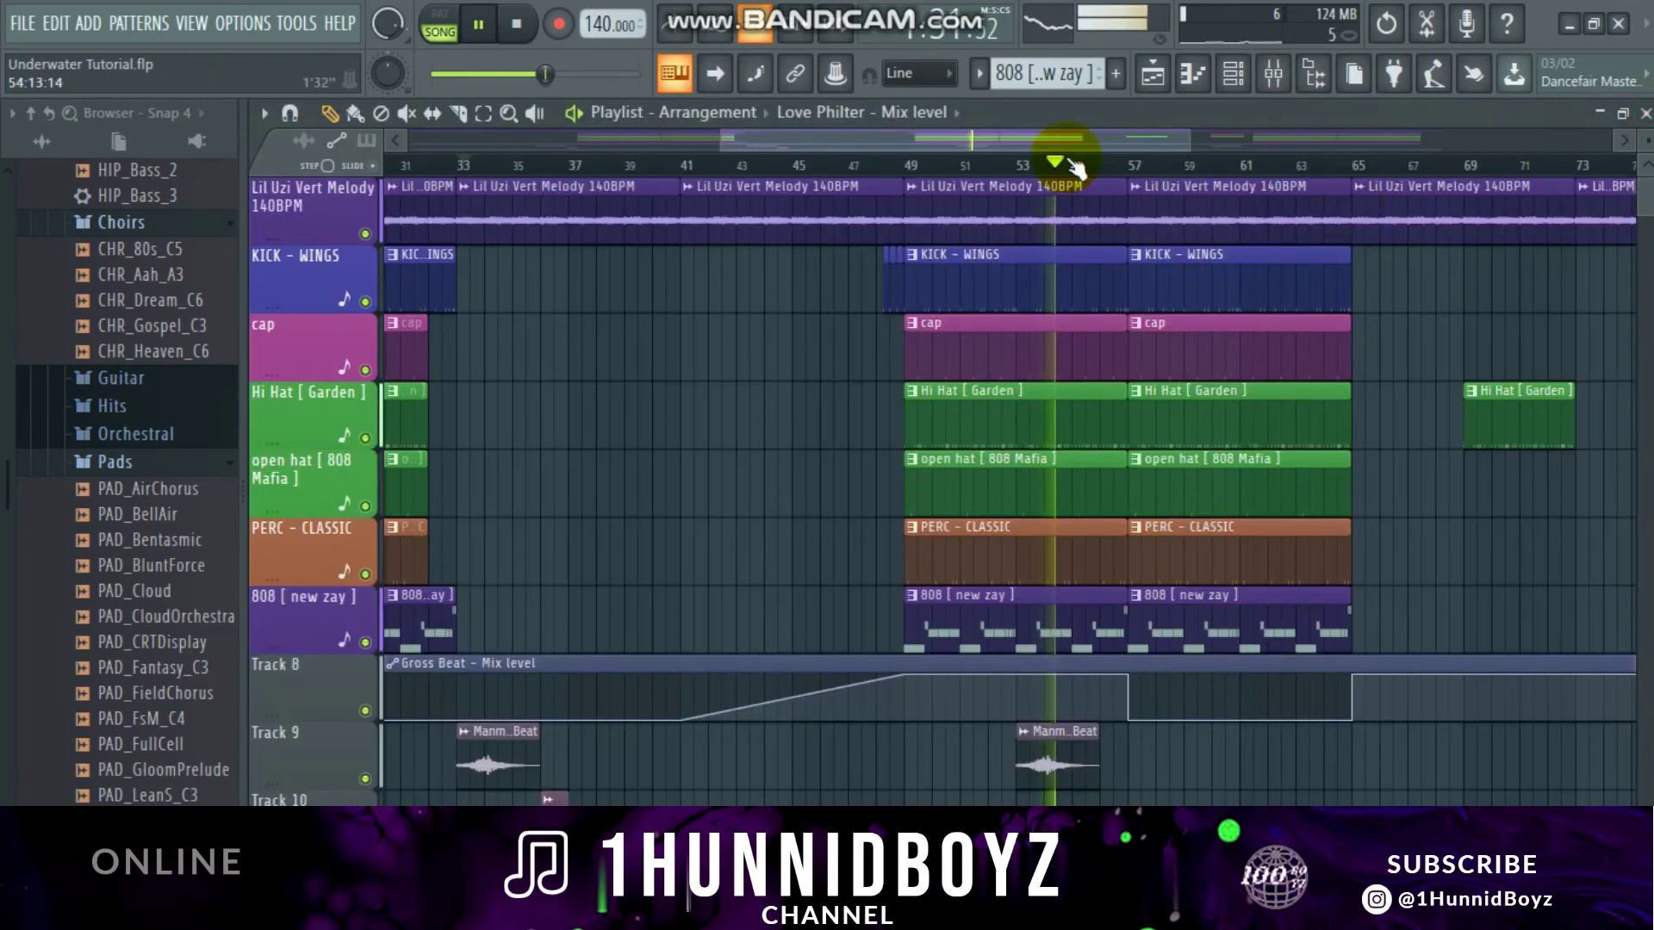
{"action": "scroll", "coordinate": [1077, 173], "scroll_direction": "down", "scroll_amount": 3}
{"action": "scroll", "coordinate": [1126, 414], "scroll_direction": "down", "scroll_amount": 3}
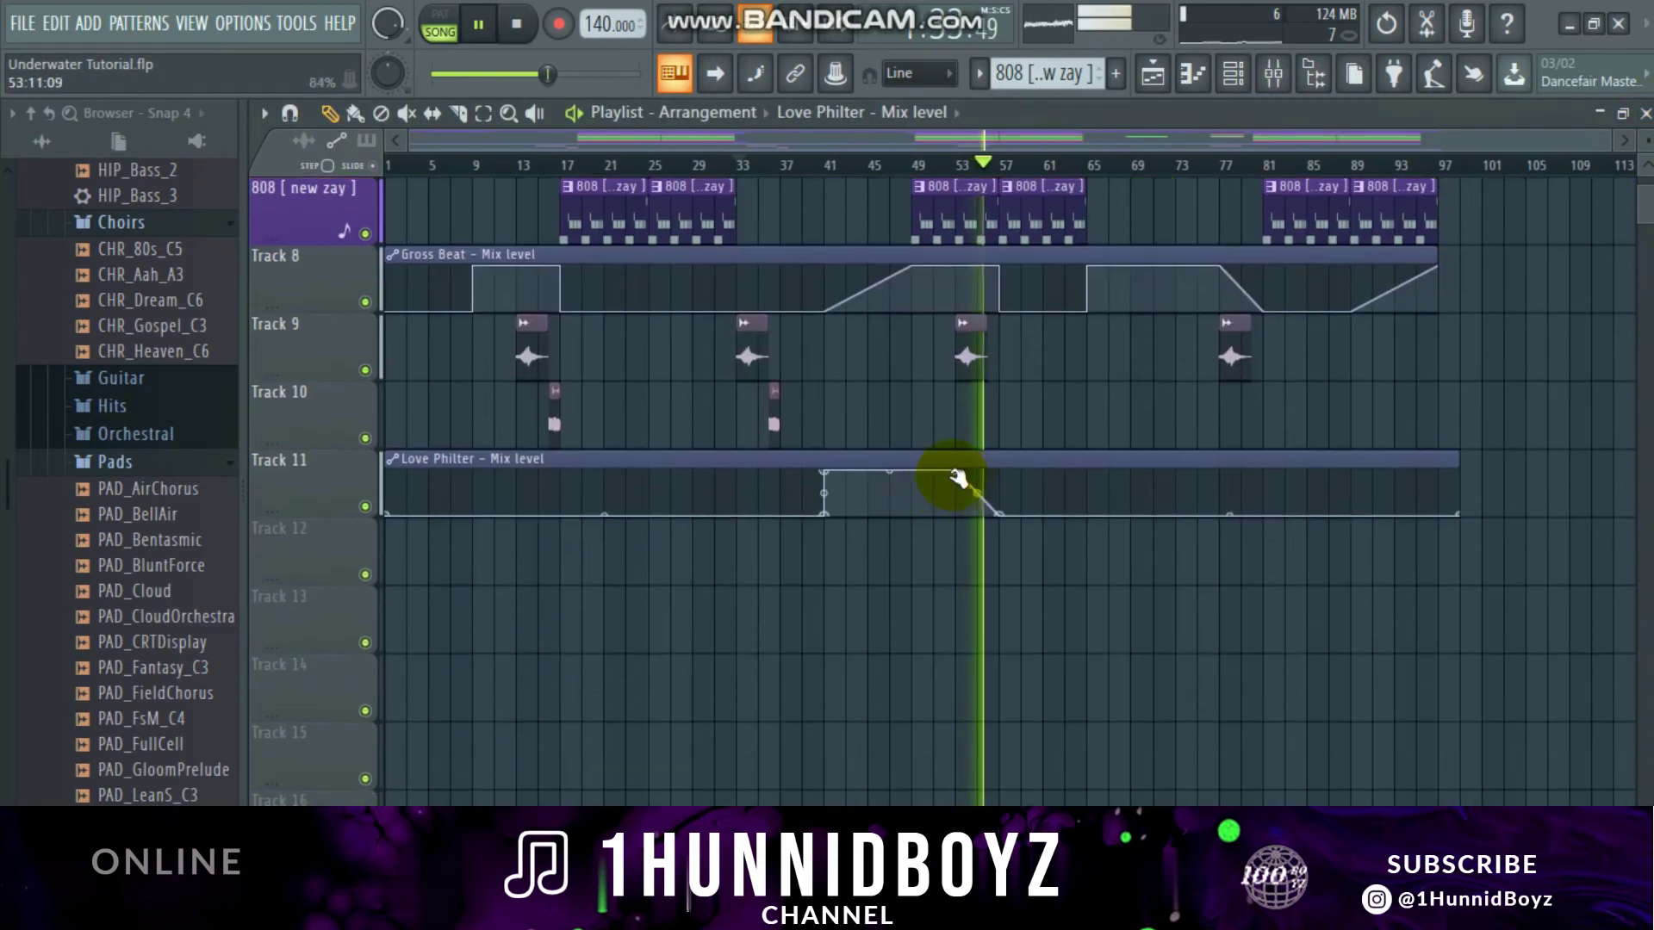